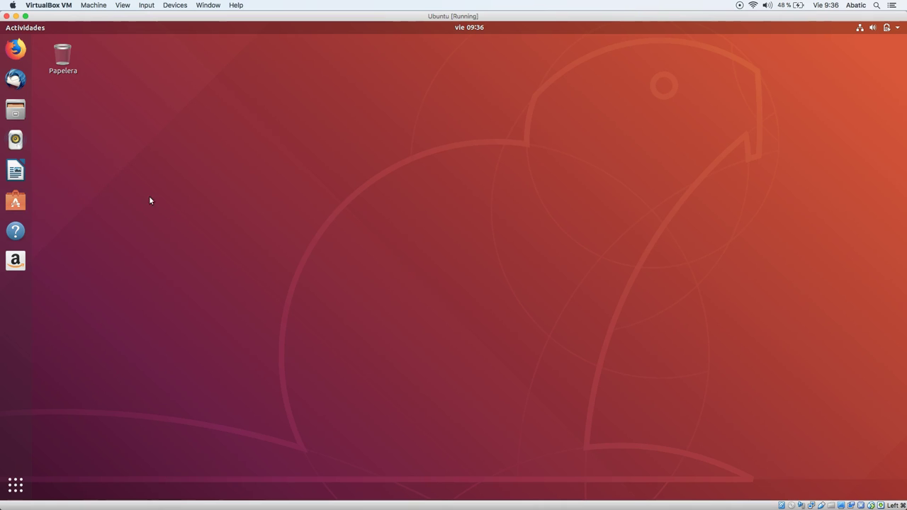
Search for vlc in the Ubuntu software store and open the details page of the first VLC entry.
{"action": "left_click", "coordinate": [22, 204]}
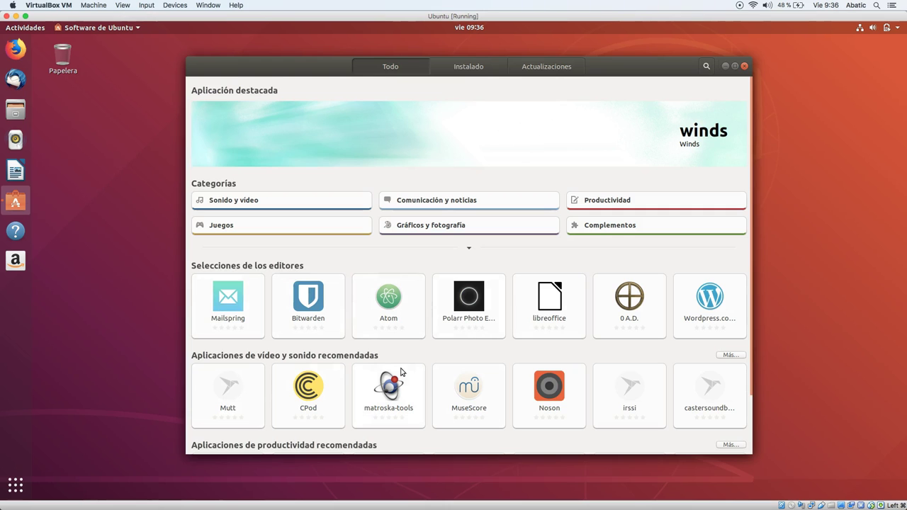
{"action": "scroll", "coordinate": [518, 383], "scroll_direction": "down", "scroll_amount": 2}
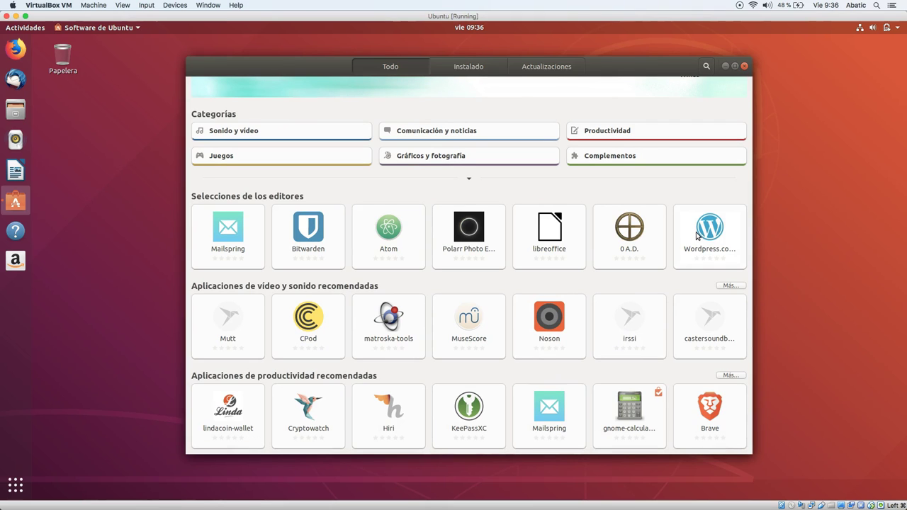
{"action": "left_click", "coordinate": [706, 67]}
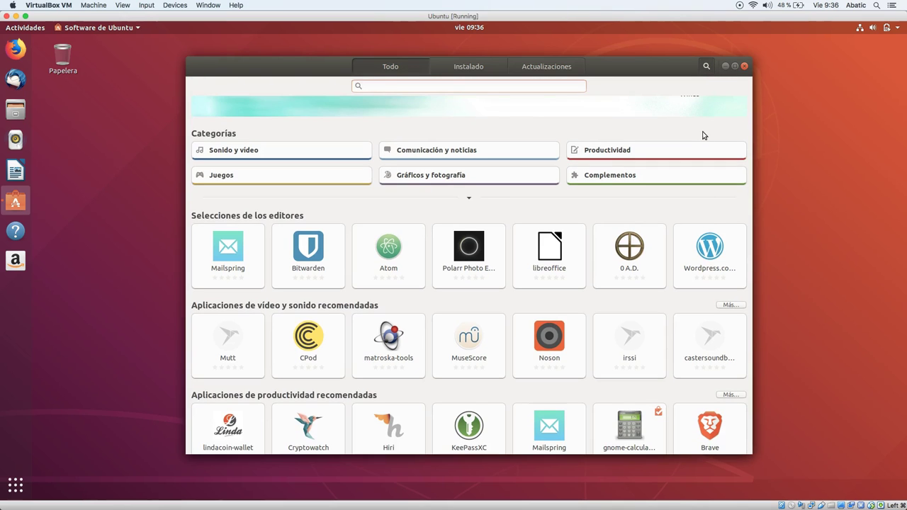
{"action": "type", "text": "vlc"}
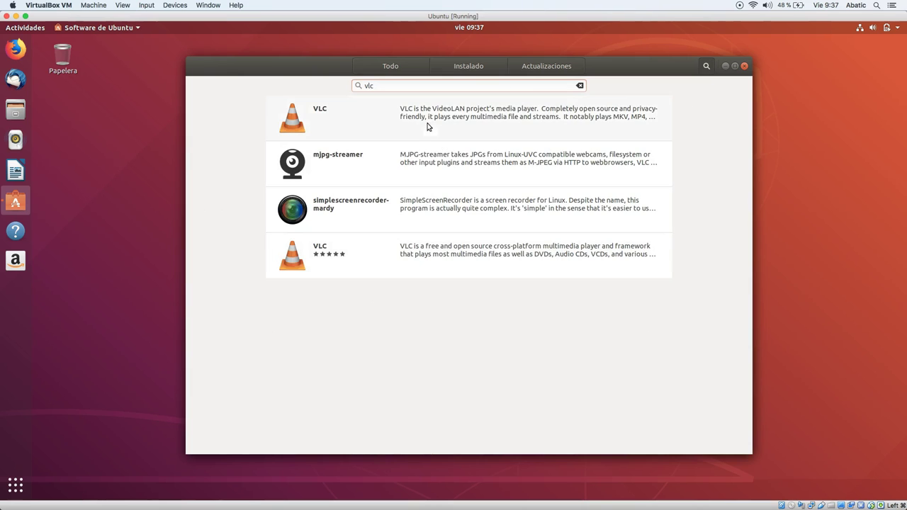
{"action": "left_click", "coordinate": [418, 121]}
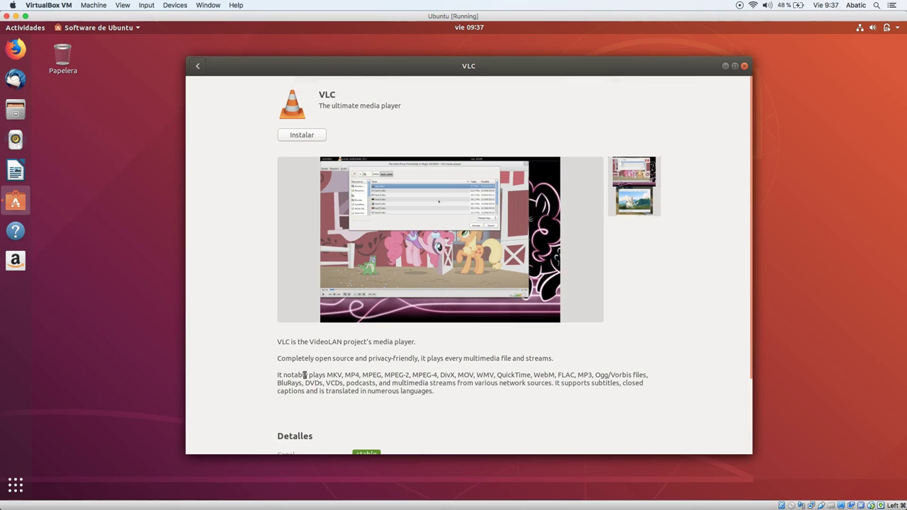
Install VLC from its store page, entering the account password to authenticate the installation.
{"action": "scroll", "coordinate": [684, 332], "scroll_direction": "down", "scroll_amount": 3}
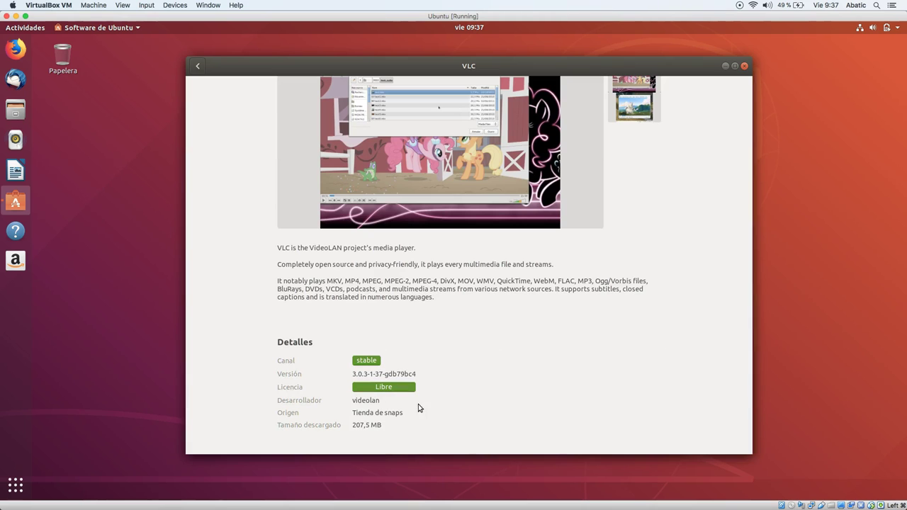
{"action": "scroll", "coordinate": [390, 414], "scroll_direction": "up", "scroll_amount": 1}
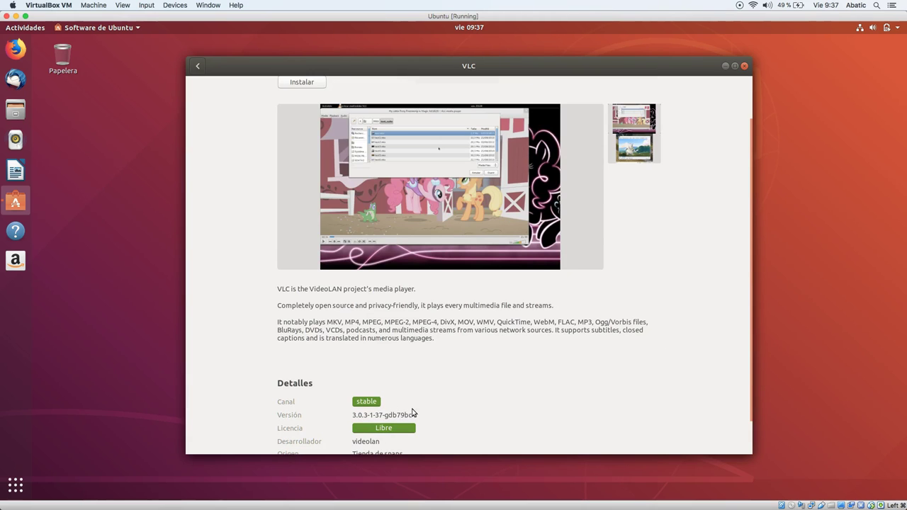
{"action": "scroll", "coordinate": [400, 300], "scroll_direction": "up", "scroll_amount": 1}
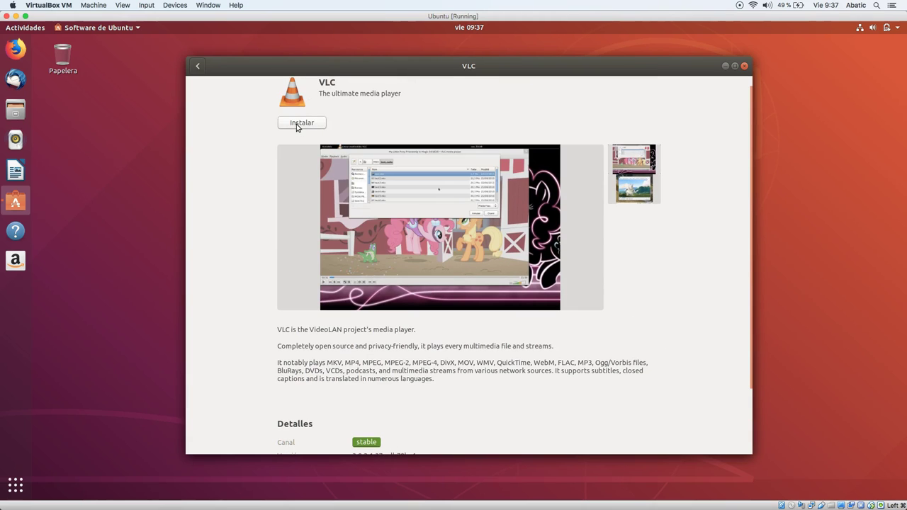
{"action": "left_click", "coordinate": [298, 125]}
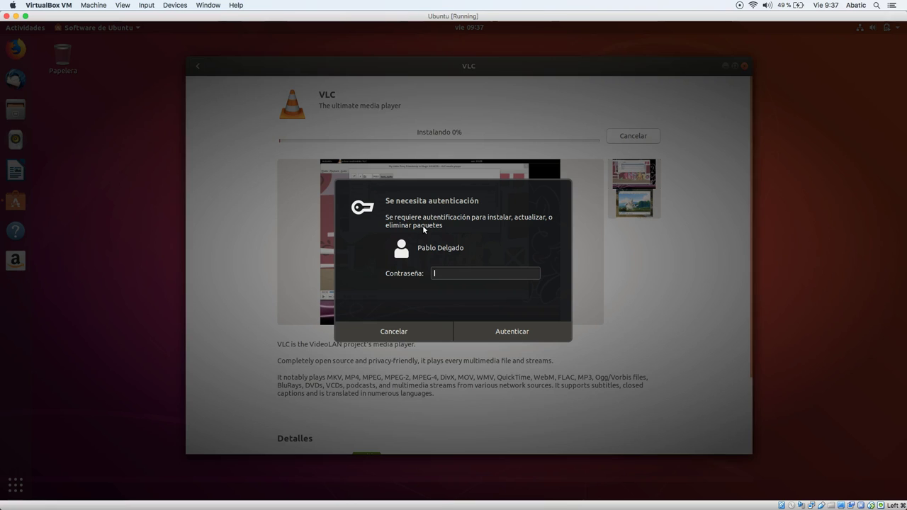
{"action": "type", "text": "*********"}
{"action": "key", "text": "Return"}
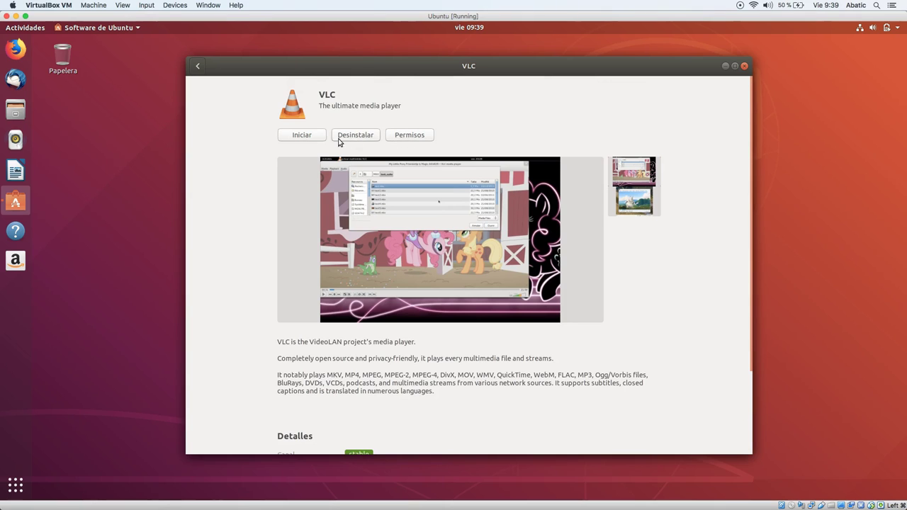
Launch VLC from its store page and close the software store.
{"action": "left_click", "coordinate": [303, 138]}
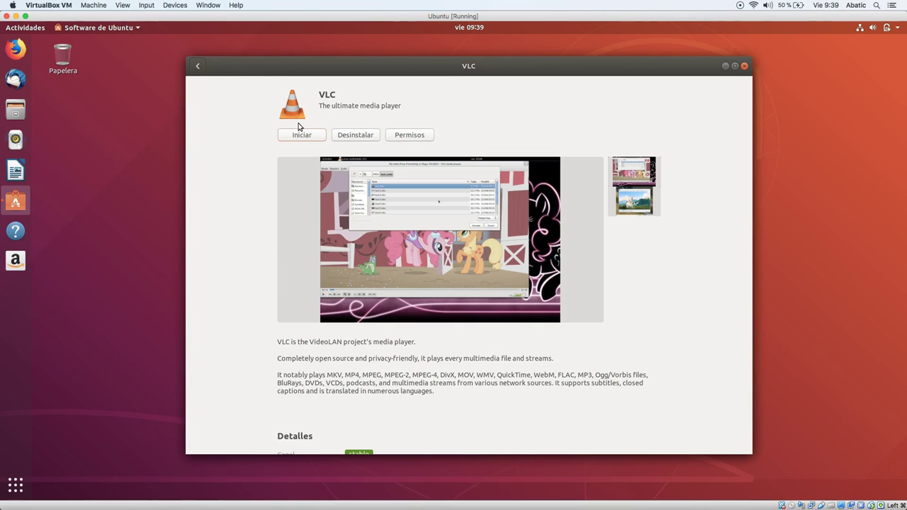
{"action": "left_click", "coordinate": [745, 67]}
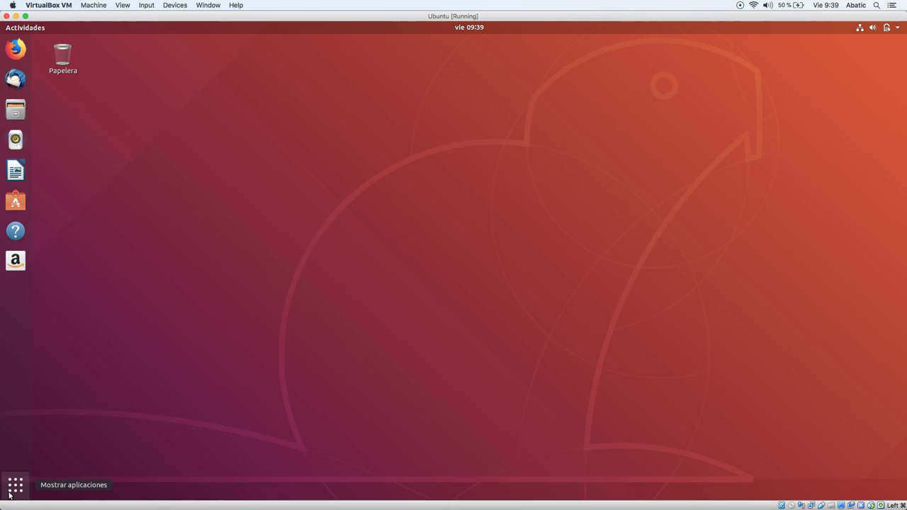
Look for the VLC media player among all installed applications, then leave the applications overview.
{"action": "key", "text": "super+a"}
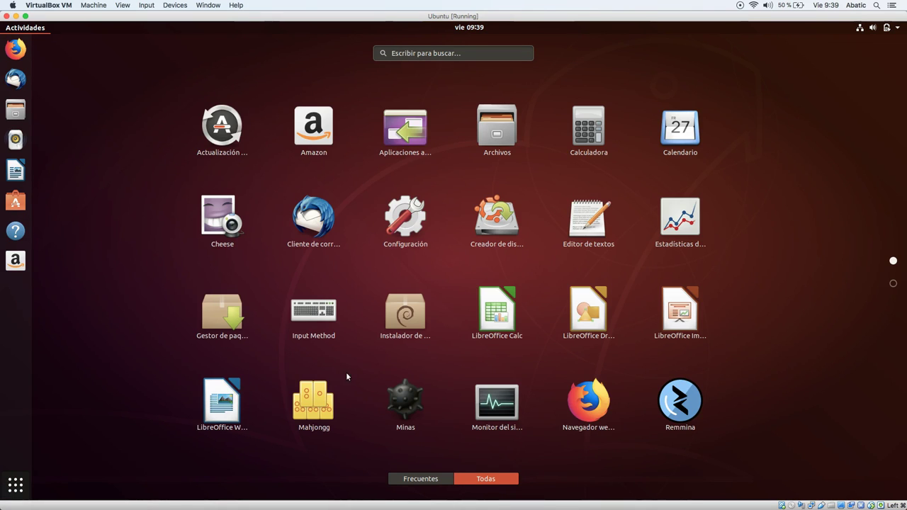
{"action": "scroll", "coordinate": [510, 312], "scroll_direction": "down", "scroll_amount": 1}
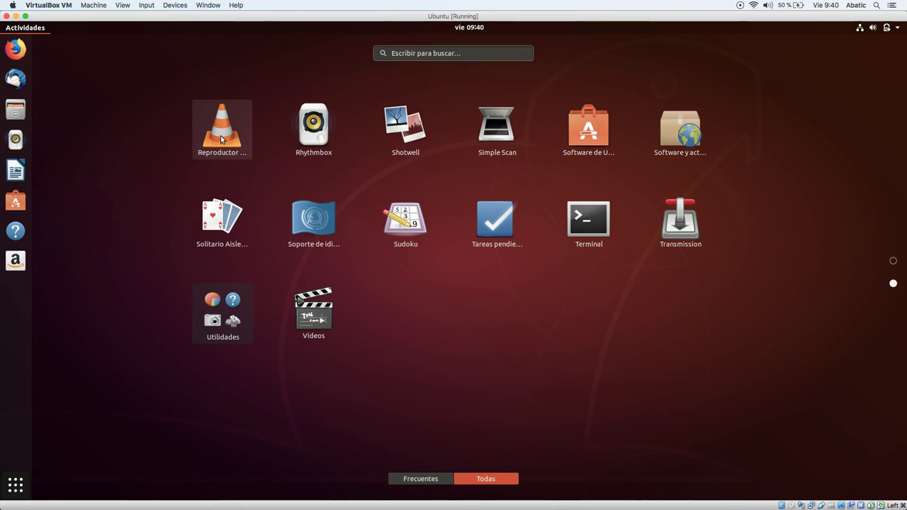
{"action": "left_click", "coordinate": [17, 492]}
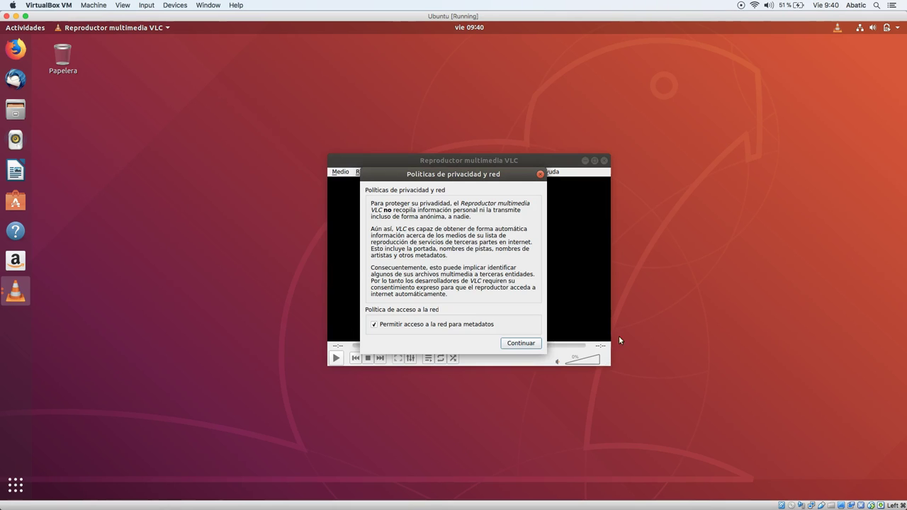
Accept VLC's privacy and network policies dialog and close the player.
{"action": "left_click", "coordinate": [461, 326]}
{"action": "left_click", "coordinate": [476, 329]}
{"action": "left_click", "coordinate": [521, 344]}
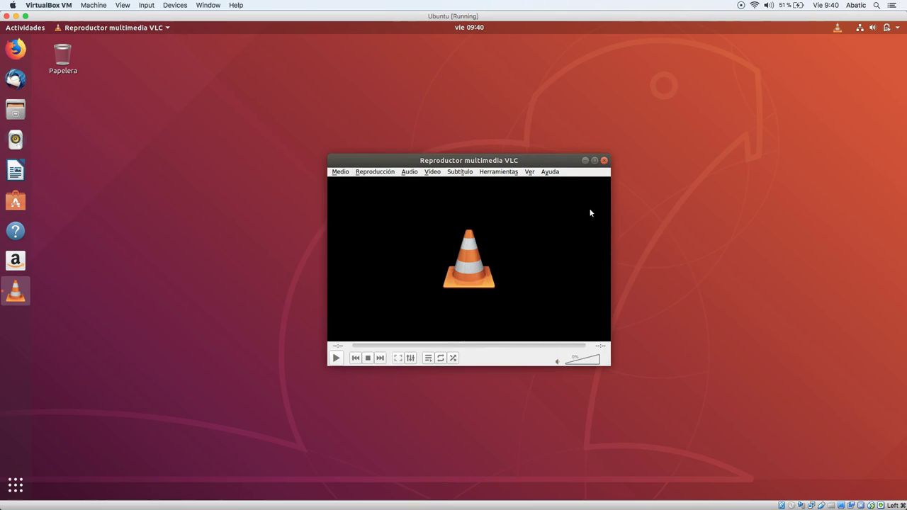
{"action": "left_click", "coordinate": [603, 160]}
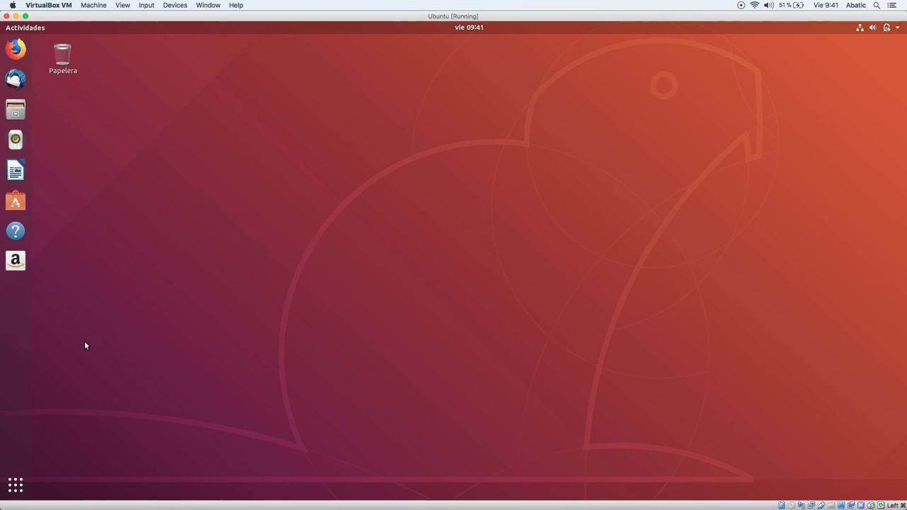
Find the Synaptic package manager by searching the applications for syn, and open it, authenticating with the account password.
{"action": "left_click", "coordinate": [10, 490]}
{"action": "type", "text": "syn"}
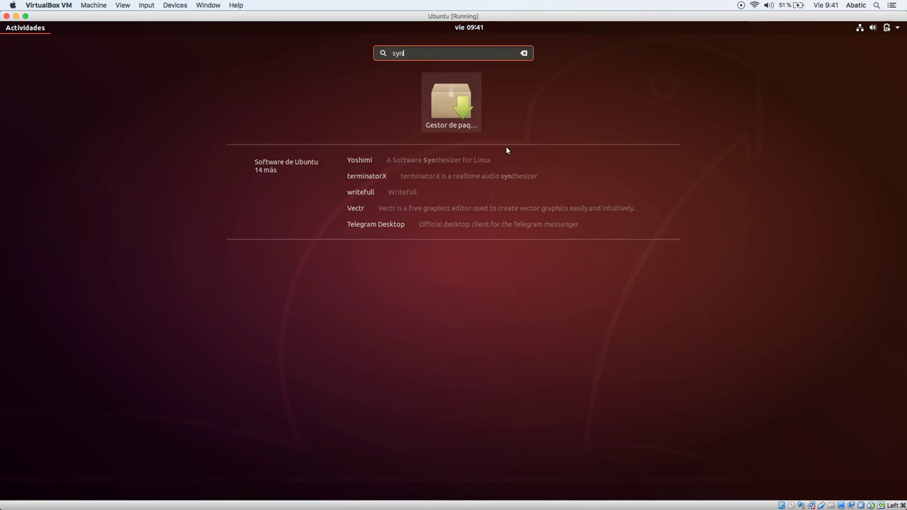
{"action": "left_click", "coordinate": [462, 110]}
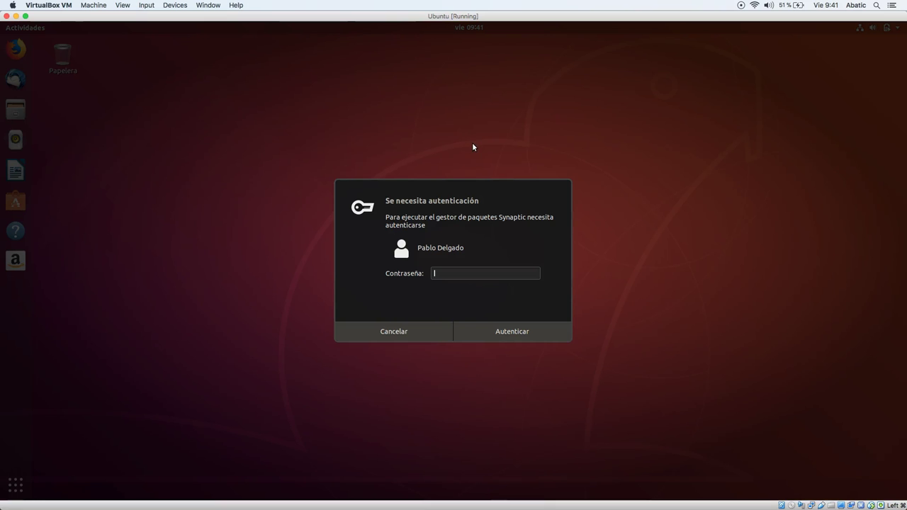
{"action": "type", "text": "********"}
{"action": "key", "text": "Return"}
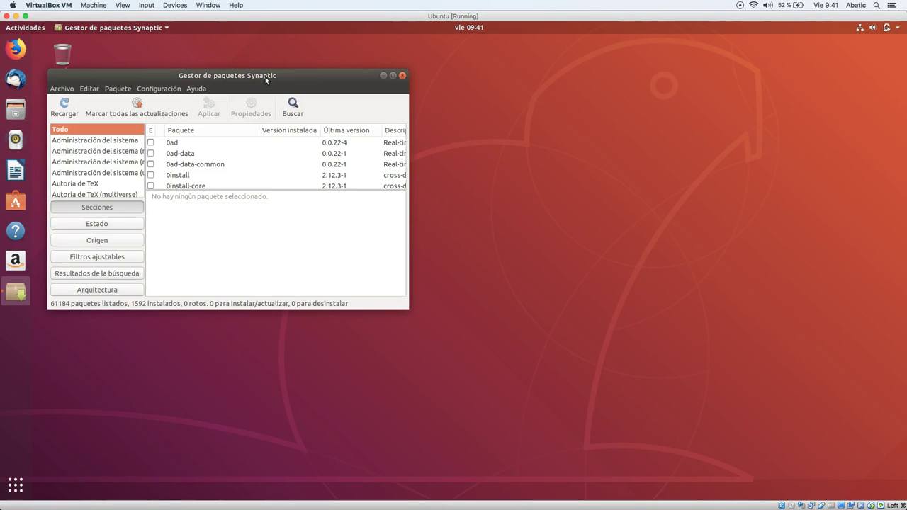
Maximize the Synaptic window and enlarge the package list by shrinking the description pane.
{"action": "left_click_drag", "start_coordinate": [266, 80], "coordinate": [285, 89]}
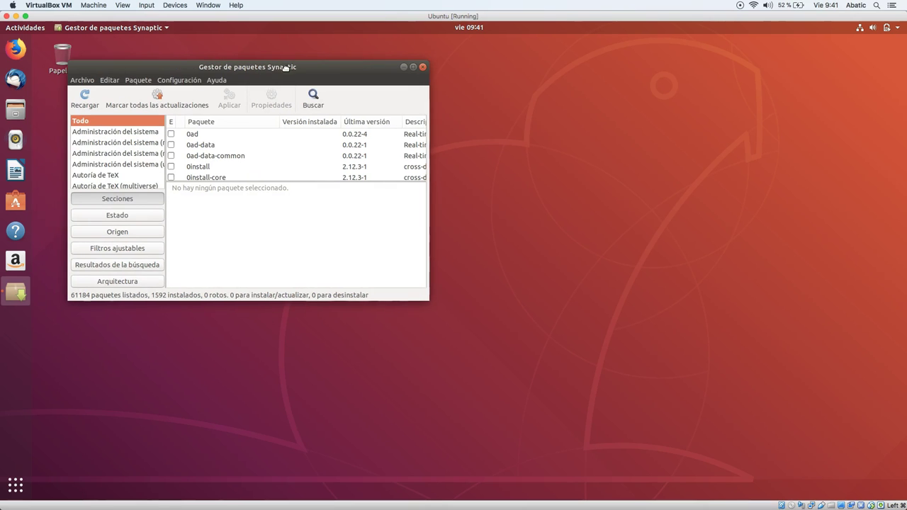
{"action": "left_click", "coordinate": [414, 68]}
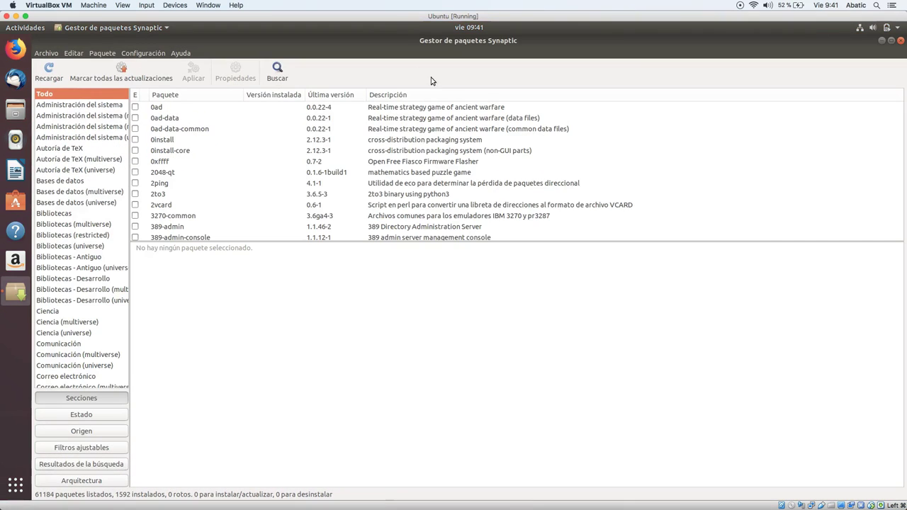
{"action": "left_click_drag", "start_coordinate": [301, 244], "coordinate": [307, 343]}
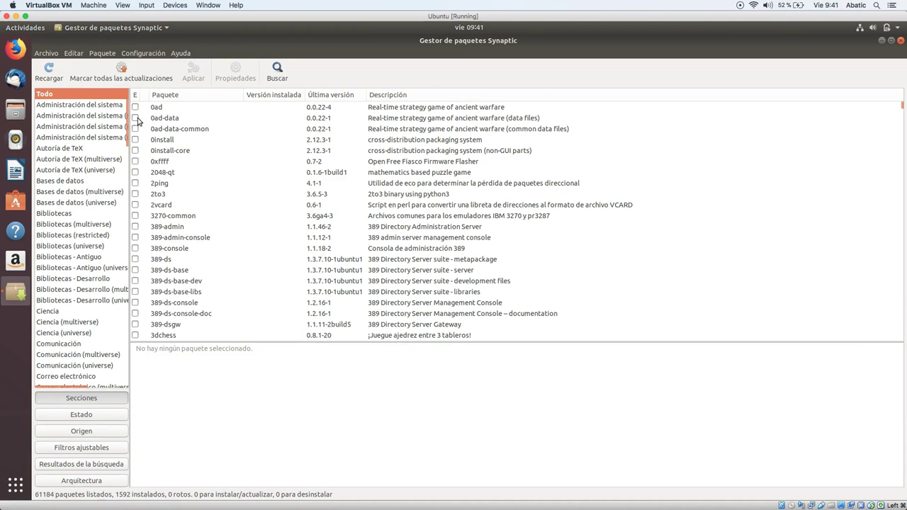
Search the package descriptions and names for geany.
{"action": "scroll", "coordinate": [117, 212], "scroll_direction": "down", "scroll_amount": 15}
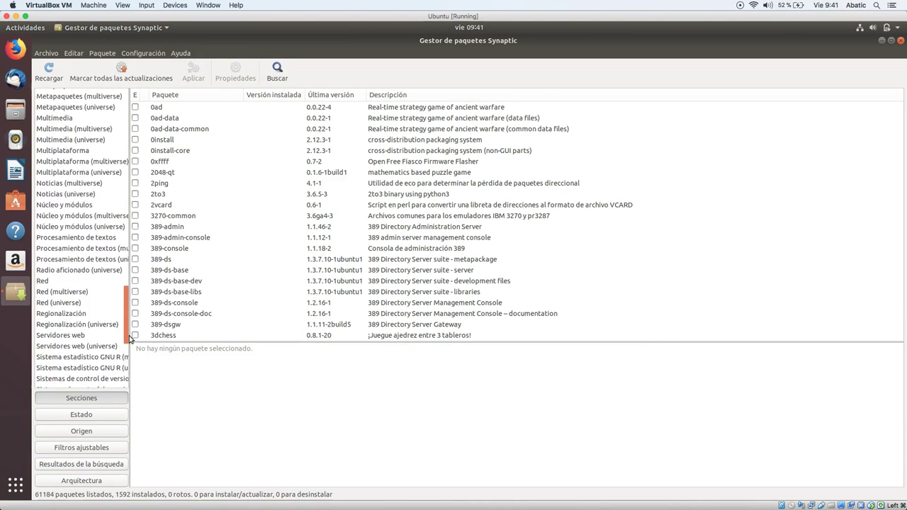
{"action": "scroll", "coordinate": [115, 227], "scroll_direction": "up", "scroll_amount": 15}
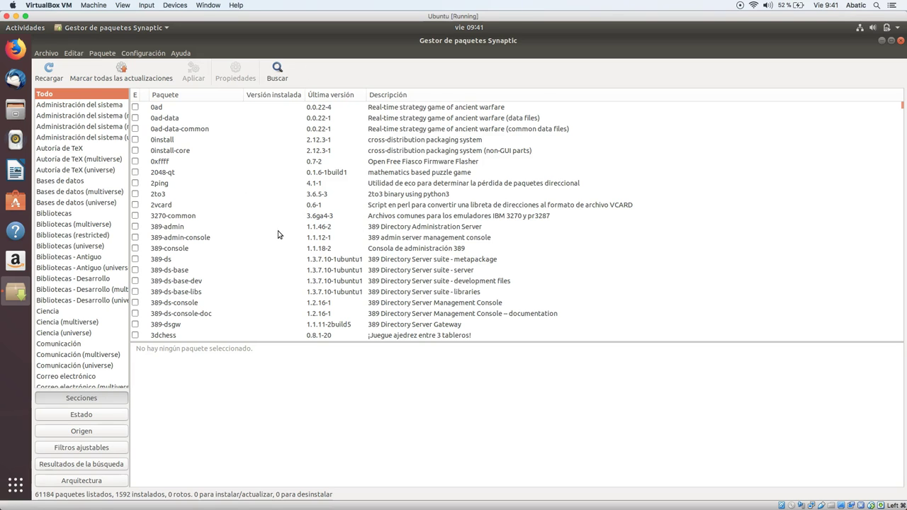
{"action": "scroll", "coordinate": [277, 241], "scroll_direction": "down", "scroll_amount": 5}
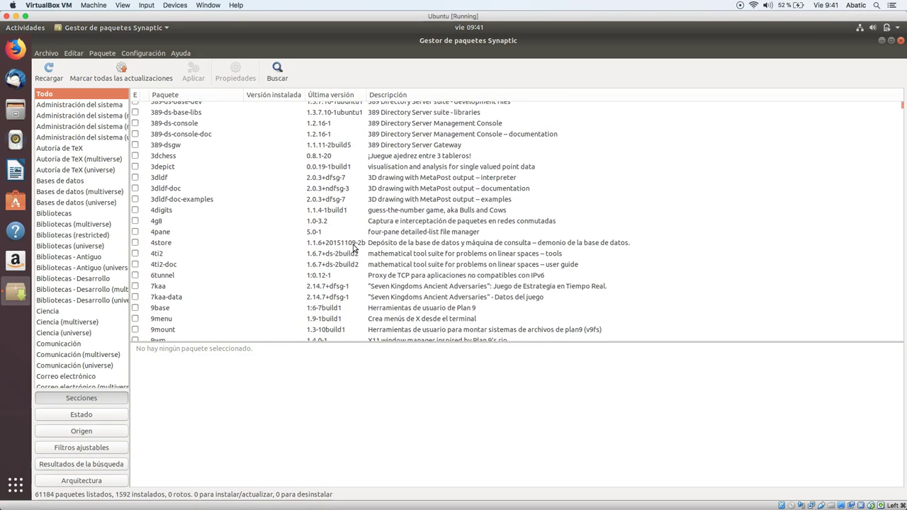
{"action": "scroll", "coordinate": [301, 206], "scroll_direction": "up", "scroll_amount": 5}
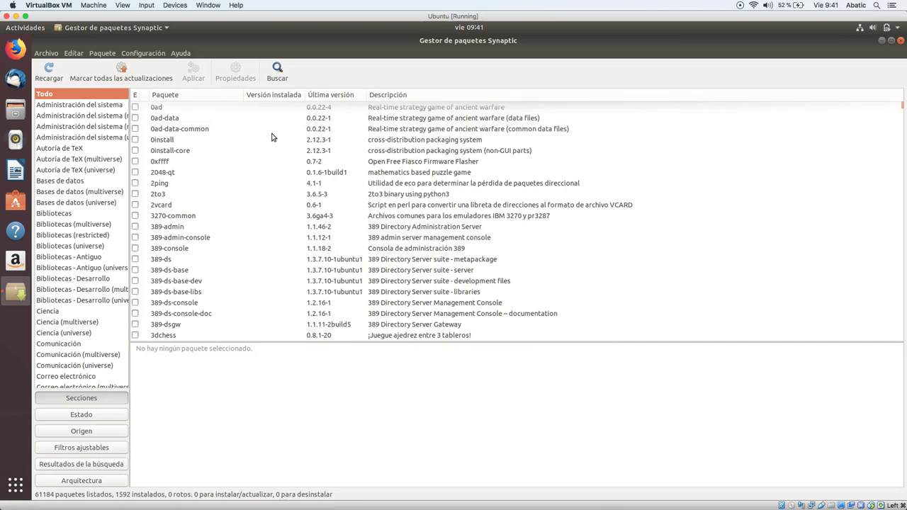
{"action": "left_click", "coordinate": [278, 71]}
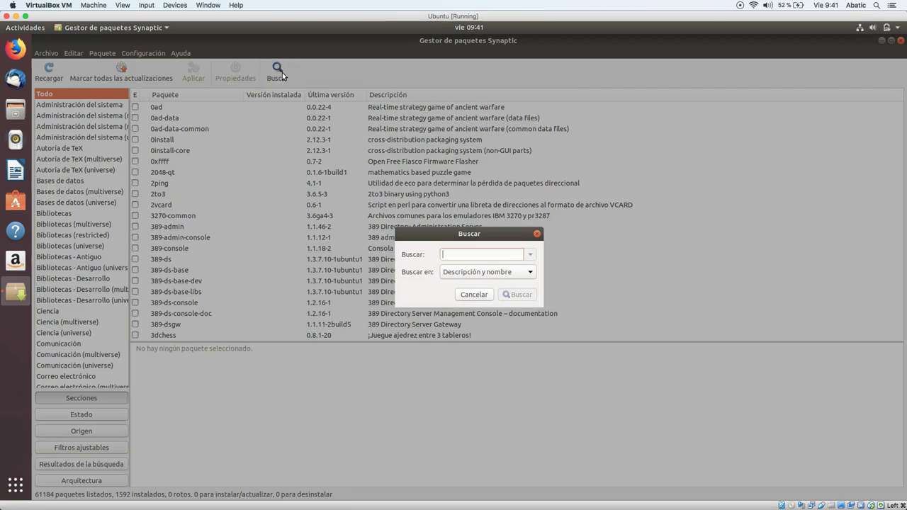
{"action": "type", "text": "geany"}
{"action": "left_click", "coordinate": [520, 294]}
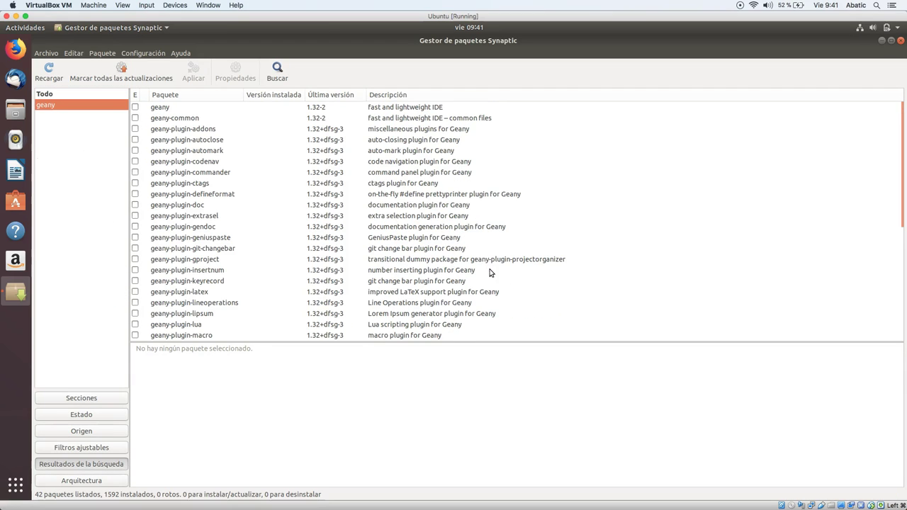
Mark the geany package for installation together with its required geany-common package.
{"action": "left_click", "coordinate": [180, 108]}
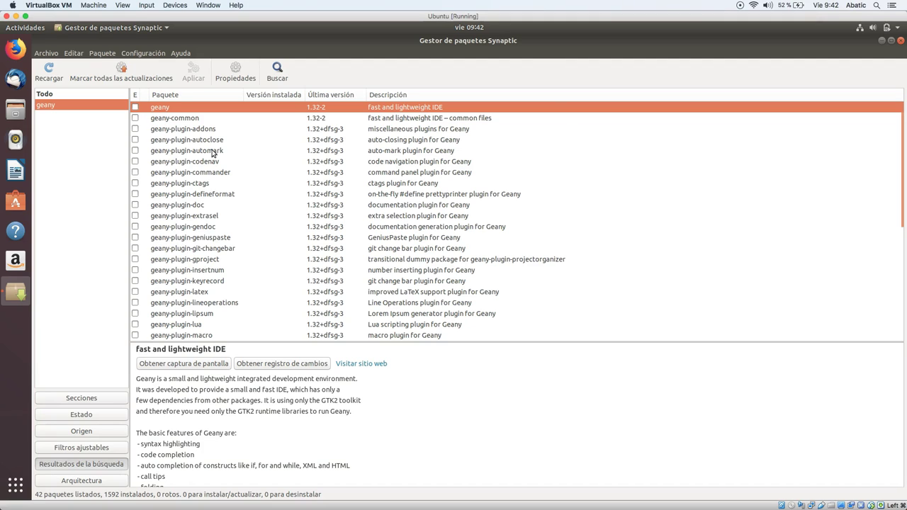
{"action": "right_click", "coordinate": [168, 111]}
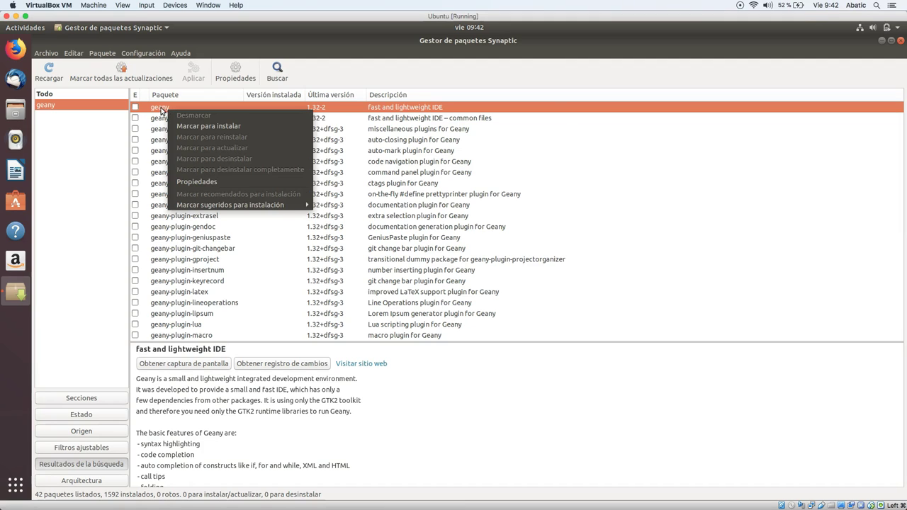
{"action": "left_click", "coordinate": [207, 126]}
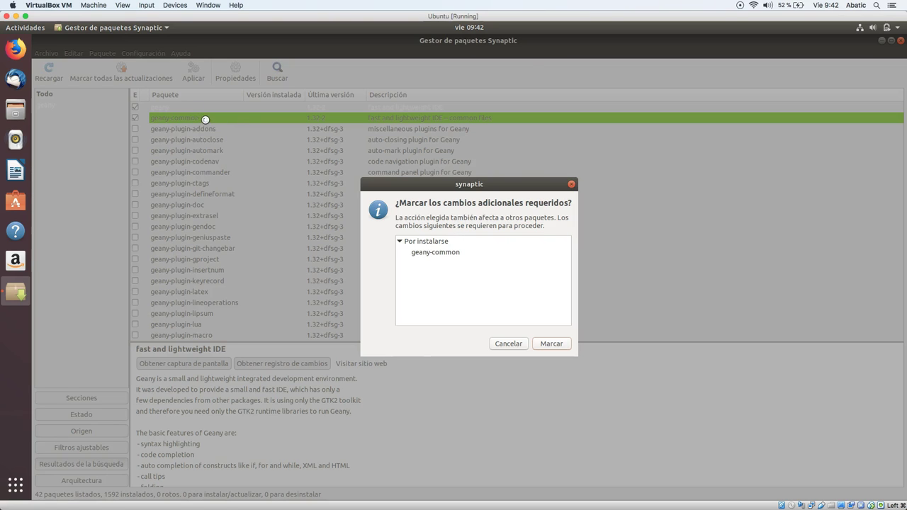
{"action": "left_click", "coordinate": [551, 345]}
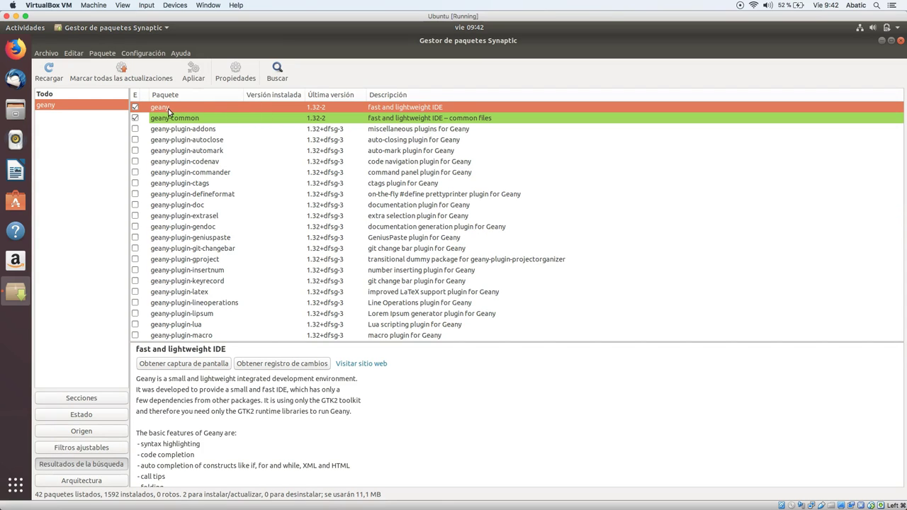
Apply the marked changes after reviewing the packages to install and those without changes, and close the finished installation's dialog.
{"action": "left_click", "coordinate": [196, 78]}
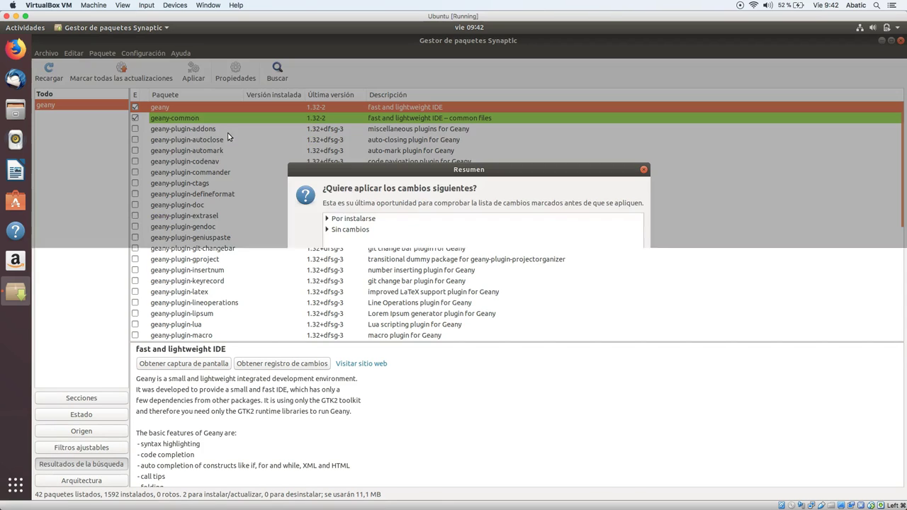
{"action": "left_click", "coordinate": [327, 219]}
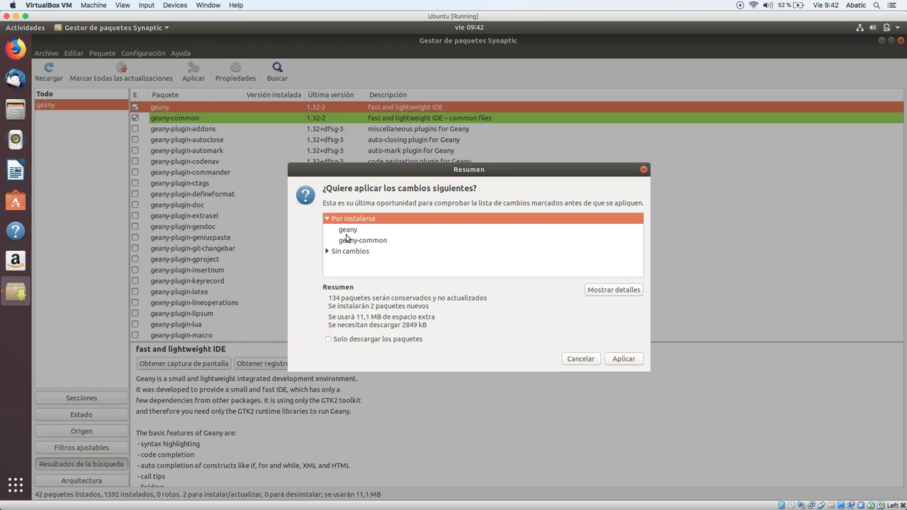
{"action": "left_click", "coordinate": [328, 252]}
{"action": "scroll", "coordinate": [360, 263], "scroll_direction": "down", "scroll_amount": 5}
{"action": "scroll", "coordinate": [362, 264], "scroll_direction": "up", "scroll_amount": 5}
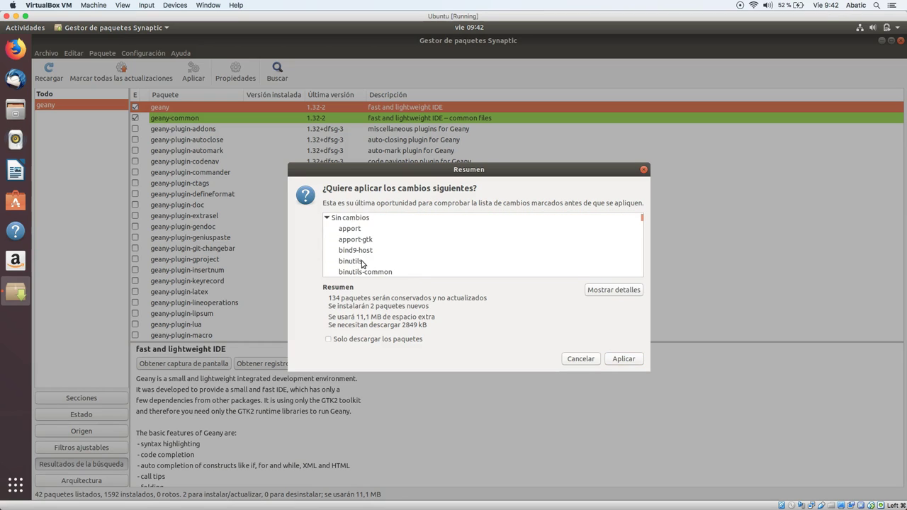
{"action": "left_click", "coordinate": [327, 251]}
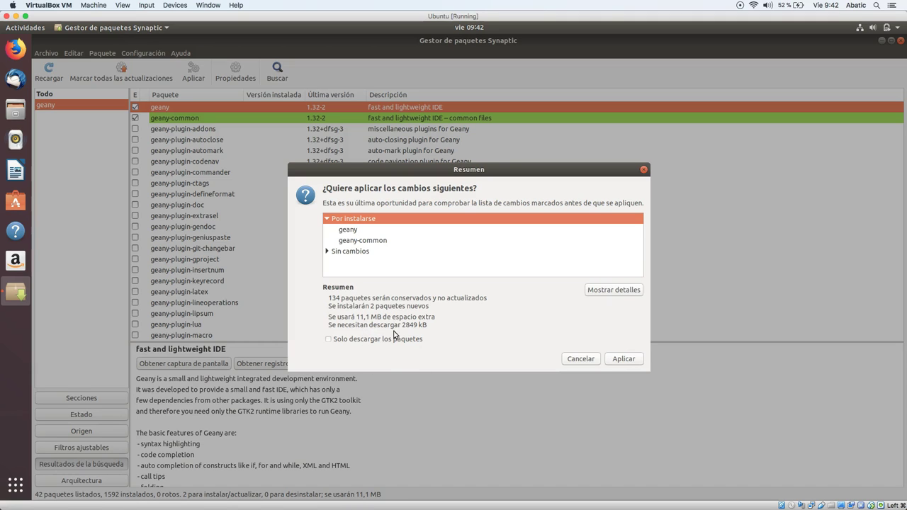
{"action": "left_click", "coordinate": [623, 358]}
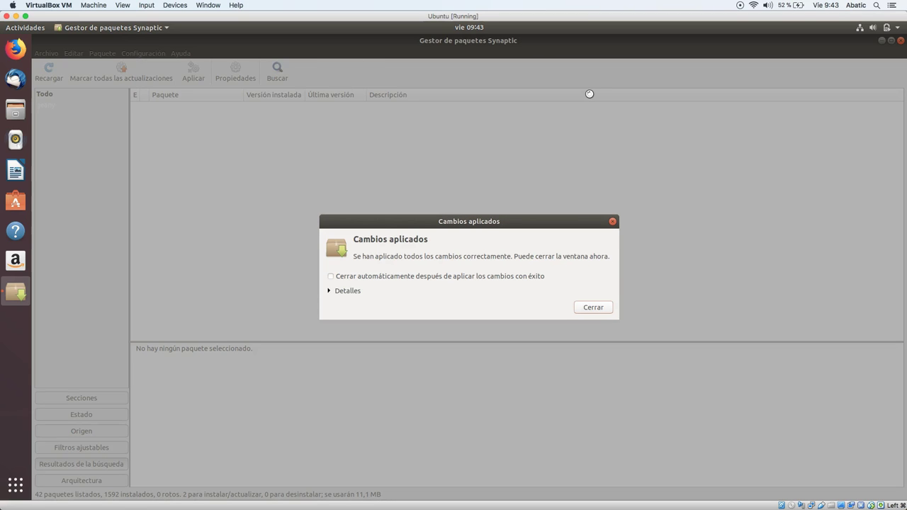
{"action": "left_click", "coordinate": [584, 309]}
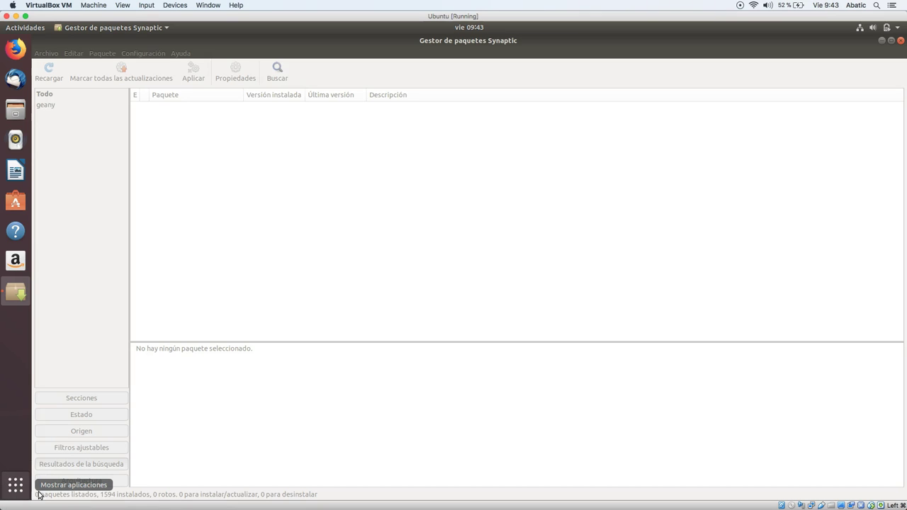
Look for Geany in the list of all applications, return to the package manager and close it.
{"action": "key", "text": "super+a"}
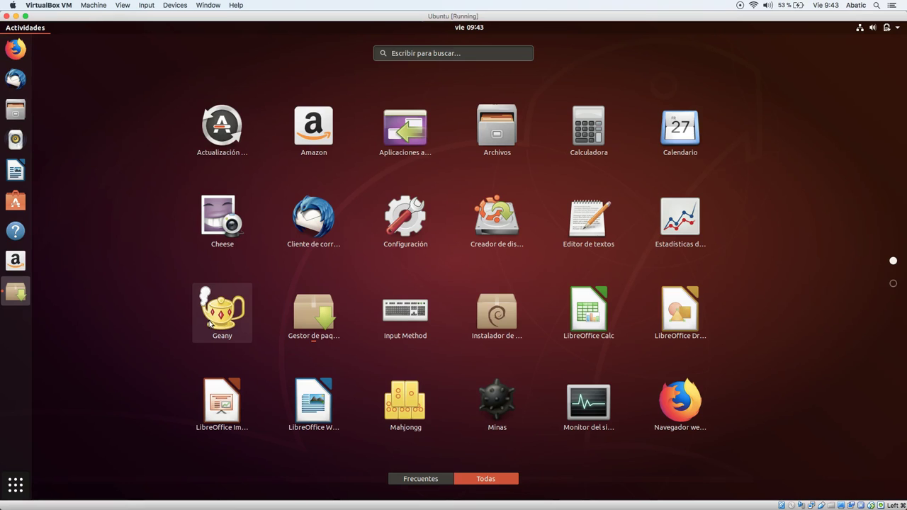
{"action": "left_click", "coordinate": [16, 495]}
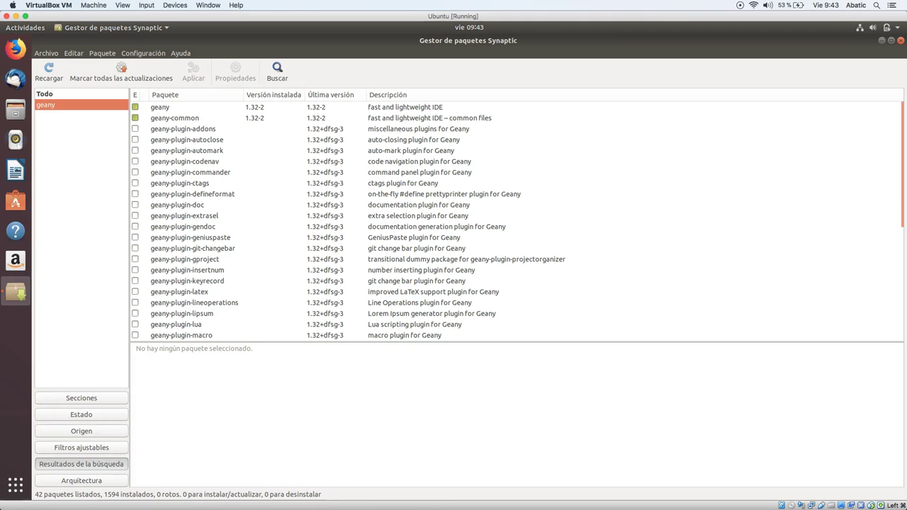
{"action": "left_click", "coordinate": [900, 41]}
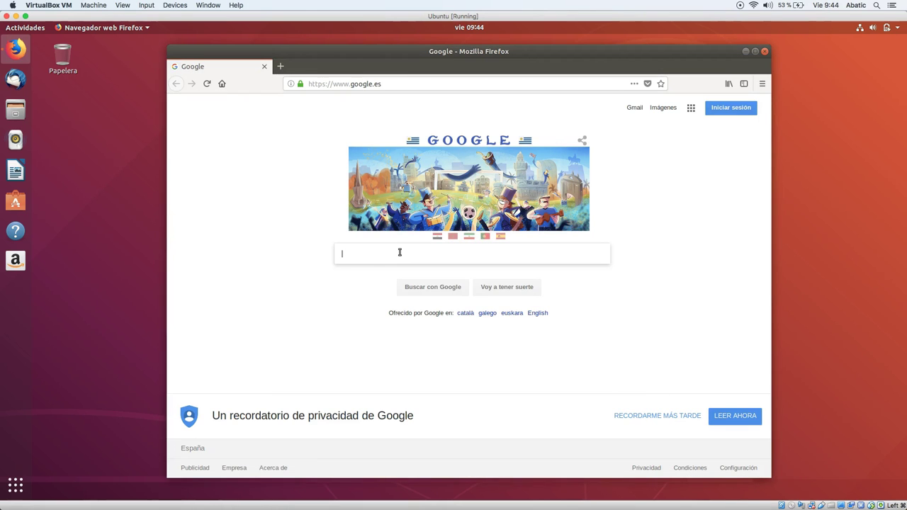
Search Google for chrome in Firefox and open the Chrome para ordenadores result.
{"action": "type", "text": "chrome"}
{"action": "key", "text": "Return"}
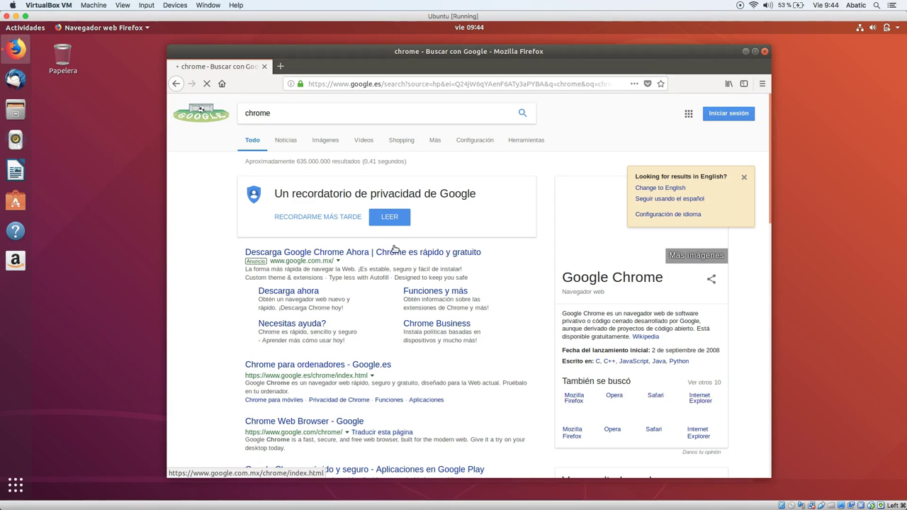
{"action": "left_click", "coordinate": [305, 364]}
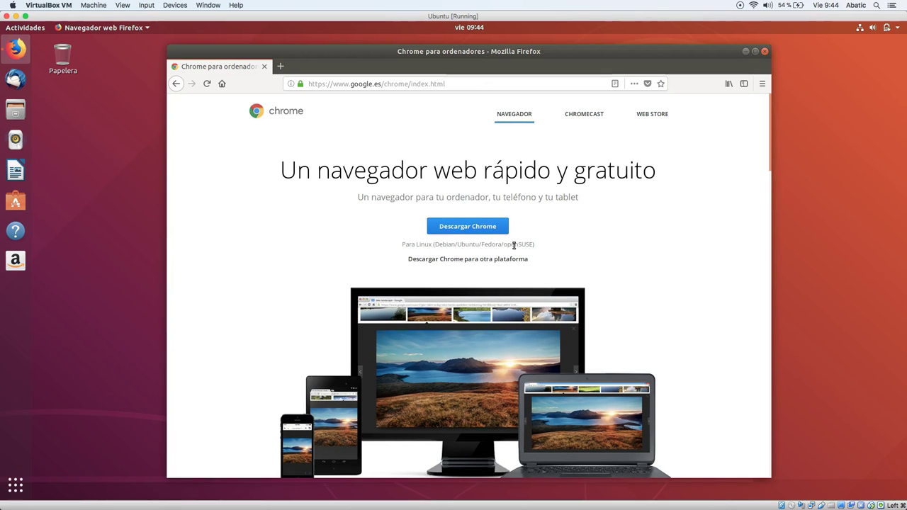
Download Chrome for Linux as the 64 bit .deb package for Debian/Ubuntu, accepting the terms and saving the file instead of opening it.
{"action": "left_click", "coordinate": [460, 225]}
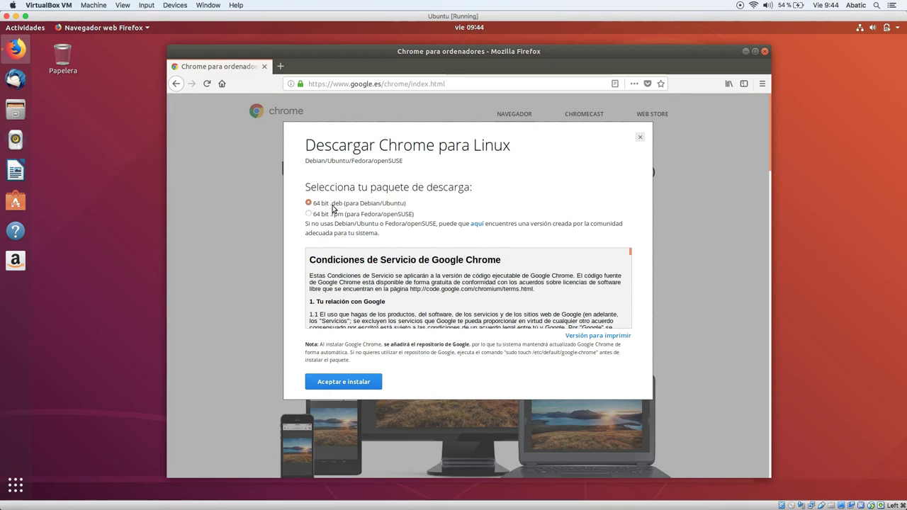
{"action": "left_click", "coordinate": [336, 383]}
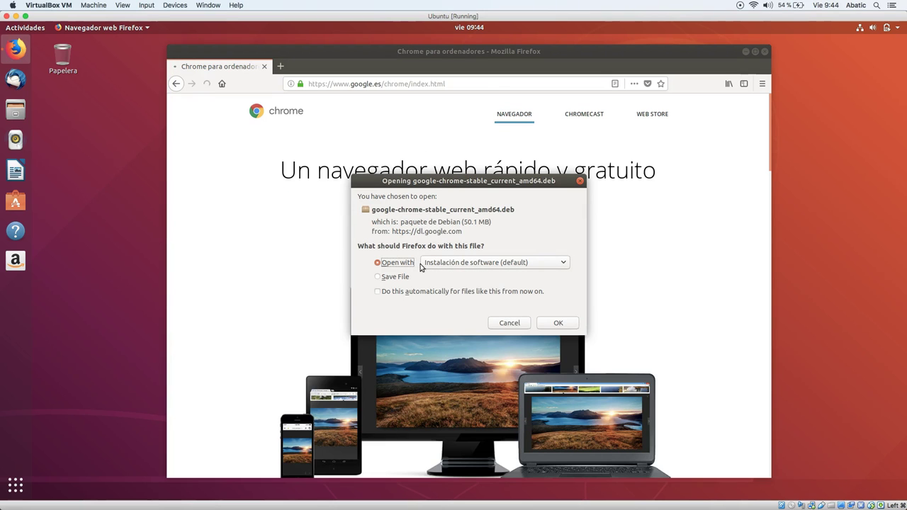
{"action": "left_click", "coordinate": [461, 265]}
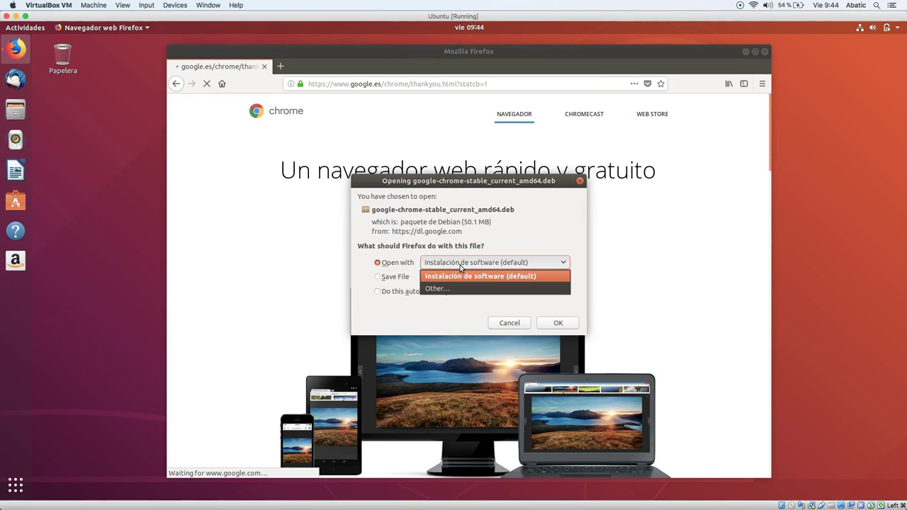
{"action": "left_click", "coordinate": [461, 265]}
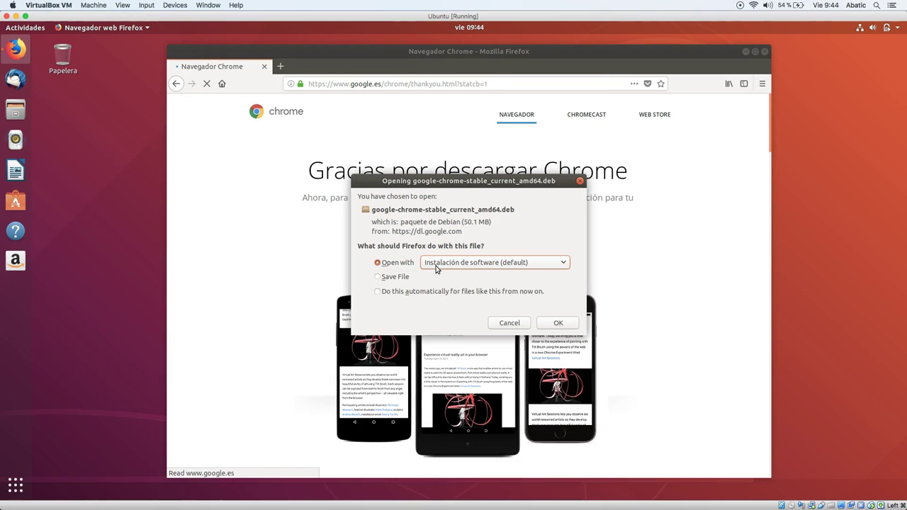
{"action": "left_click", "coordinate": [393, 277]}
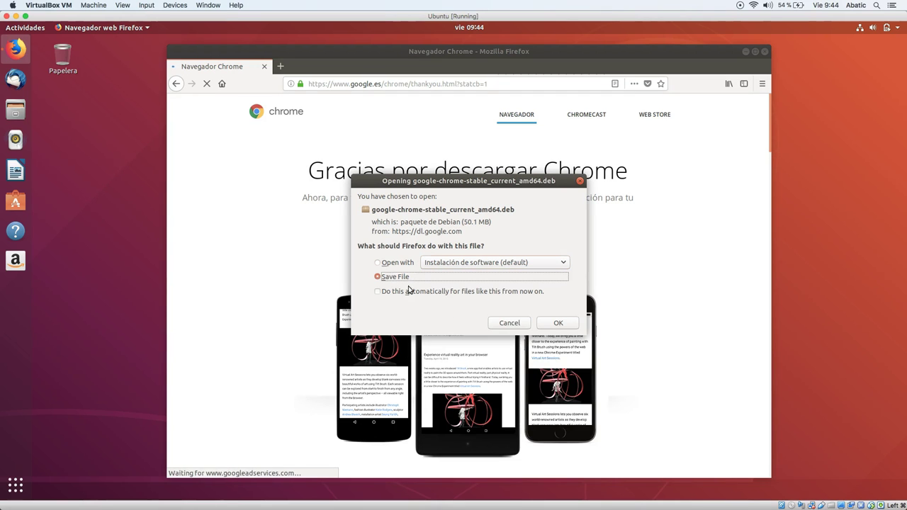
{"action": "left_click", "coordinate": [557, 323]}
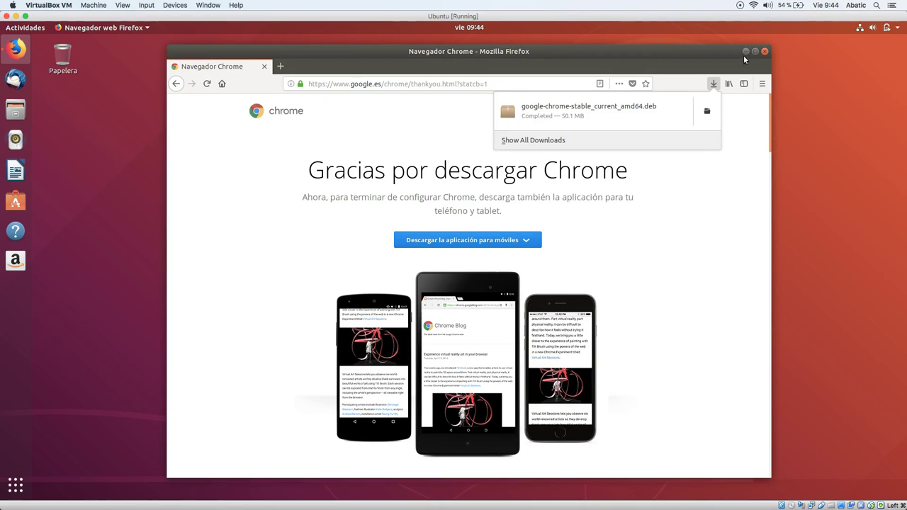
Show the downloaded google-chrome-stable_current_amd64.deb in its folder and open it with the GDebi package installer.
{"action": "left_click", "coordinate": [707, 115]}
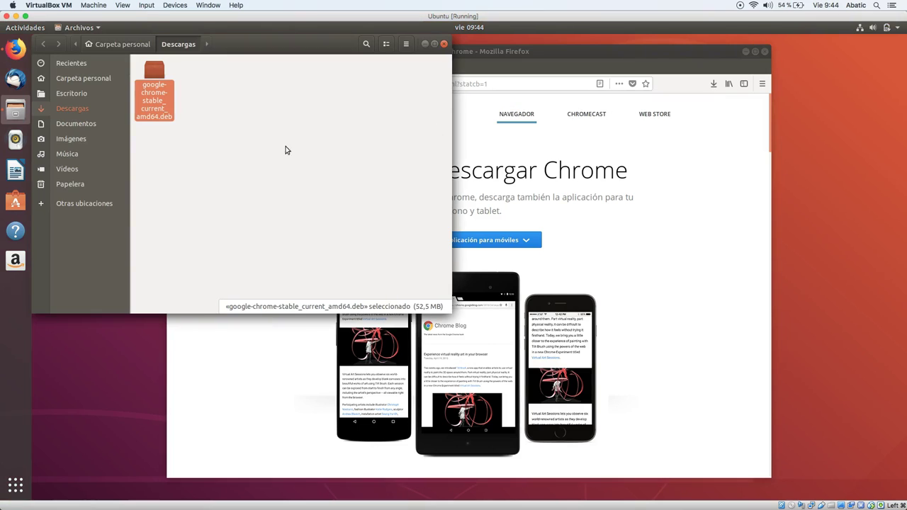
{"action": "right_click", "coordinate": [156, 68]}
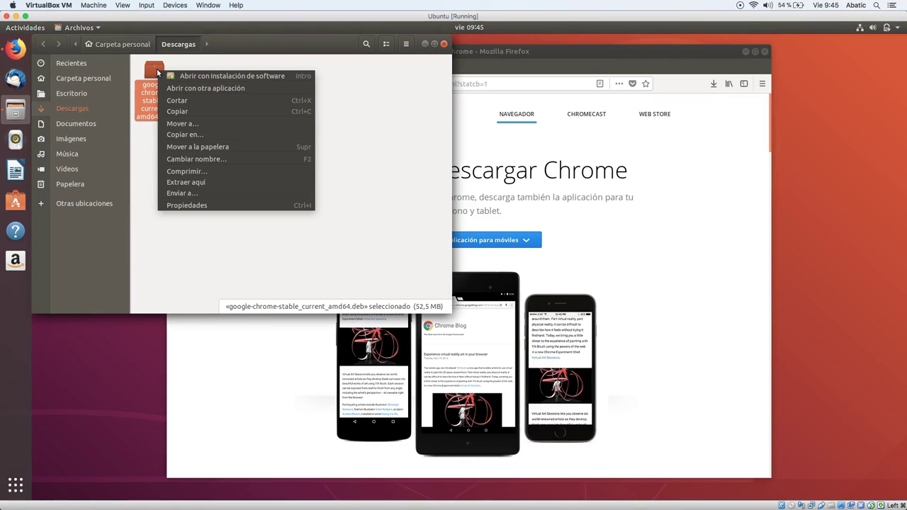
{"action": "left_click", "coordinate": [239, 88]}
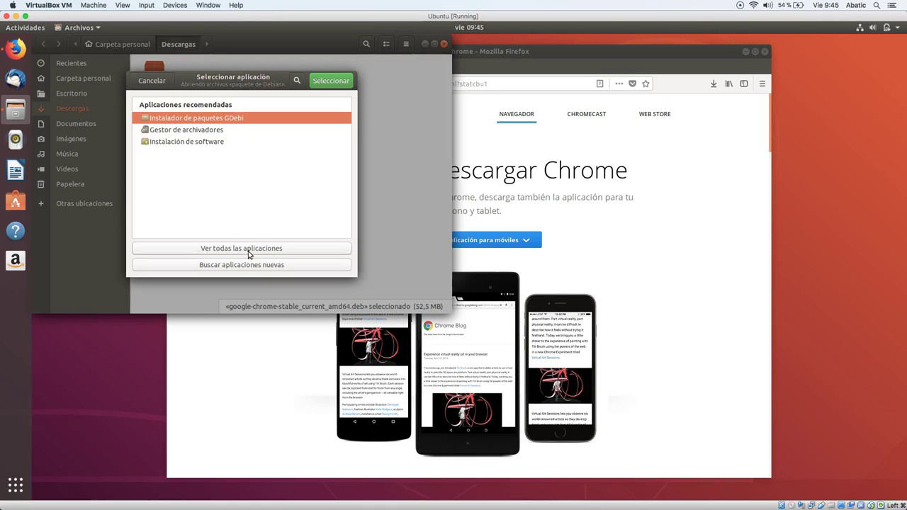
{"action": "double_click", "coordinate": [201, 118]}
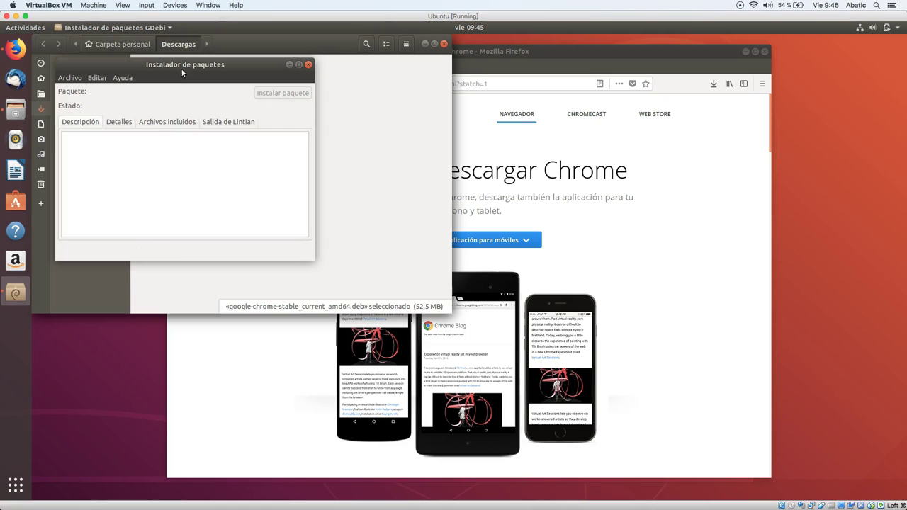
{"action": "left_click_drag", "start_coordinate": [181, 67], "coordinate": [323, 129]}
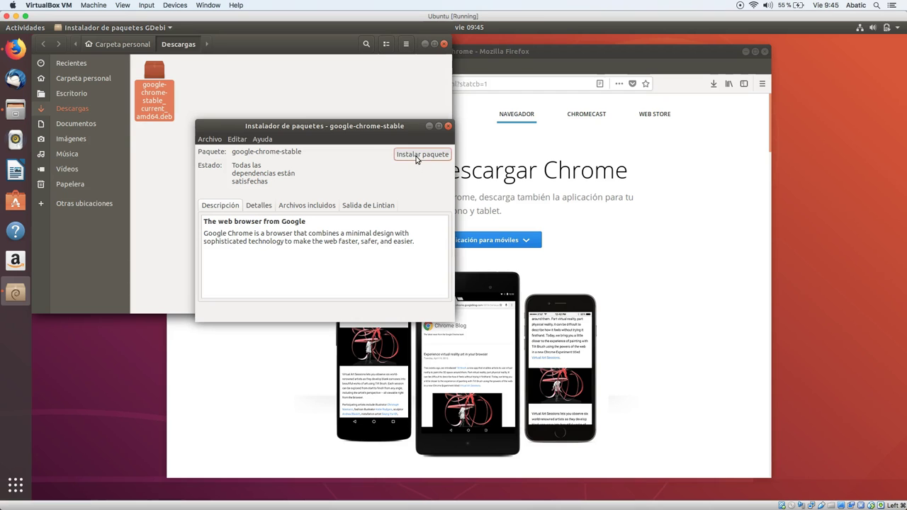
Install the google-chrome-stable package, authenticating with the account password, show the terminal output and close the finished installation dialog.
{"action": "left_click", "coordinate": [419, 154]}
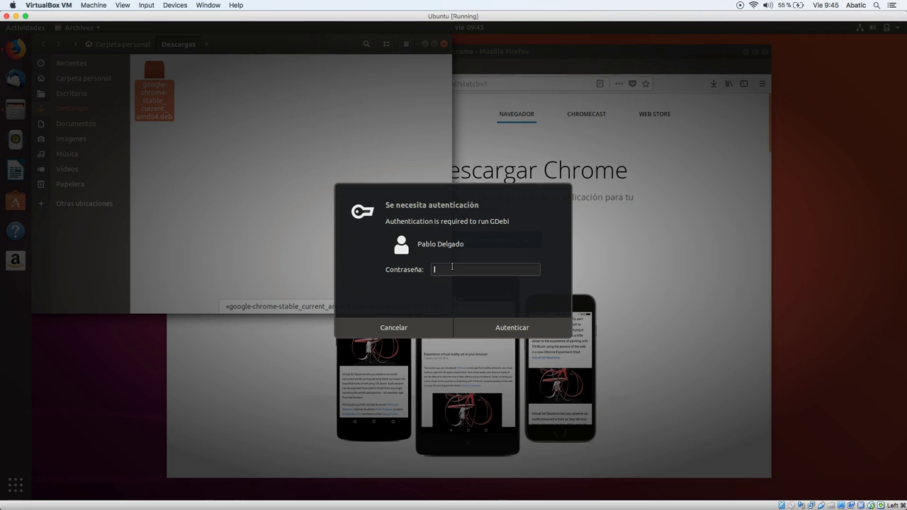
{"action": "key", "text": "ctrl+v"}
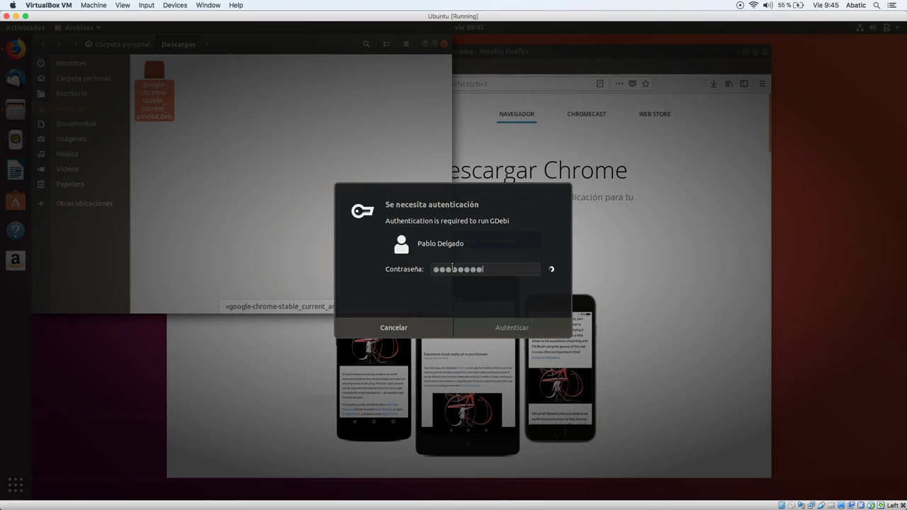
{"action": "key", "text": "Return"}
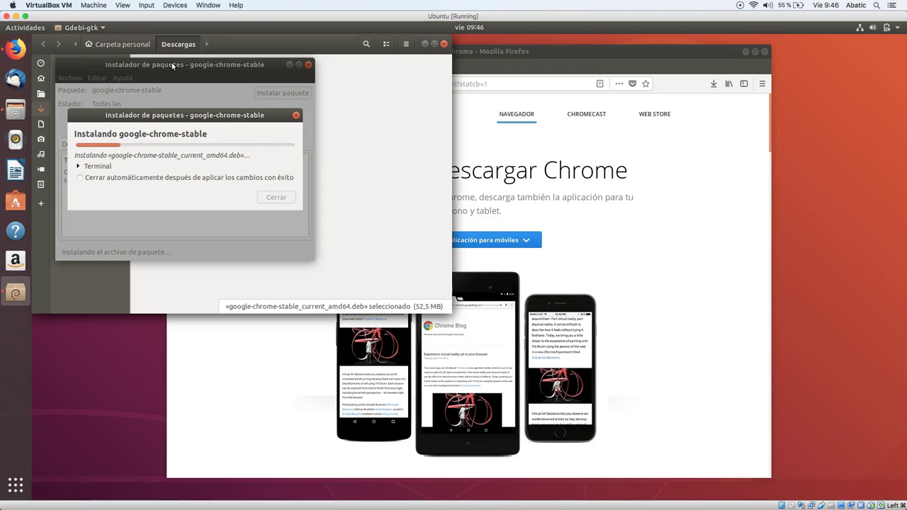
{"action": "left_click", "coordinate": [80, 166]}
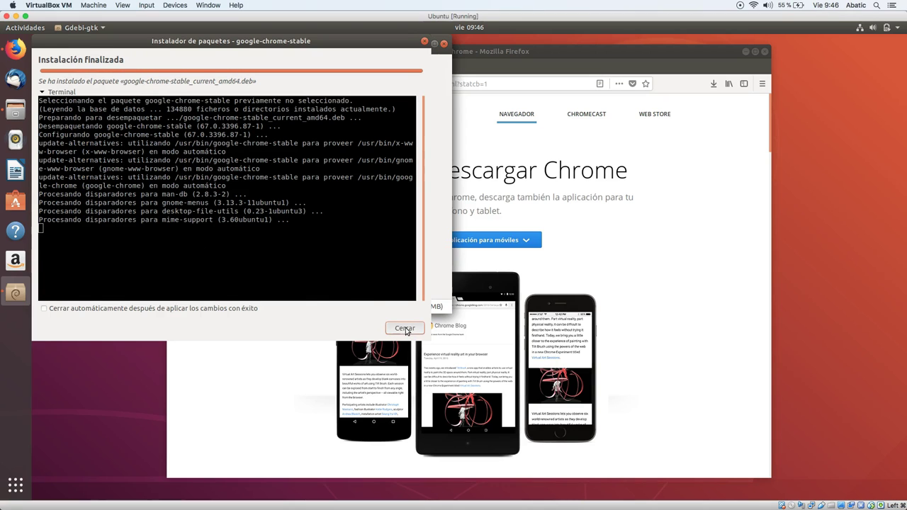
{"action": "left_click", "coordinate": [405, 329]}
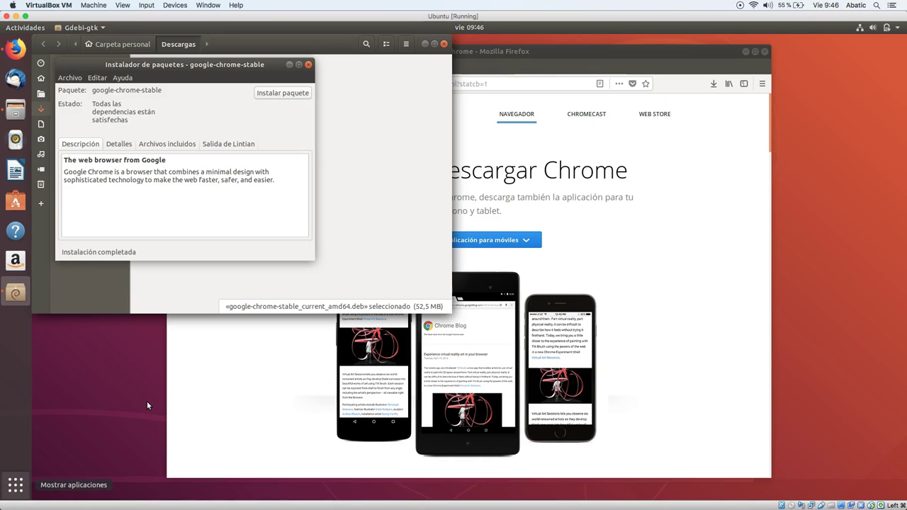
Look for Google Chrome in the list of all applications and return to the Descargas folder window.
{"action": "key", "text": "super+a"}
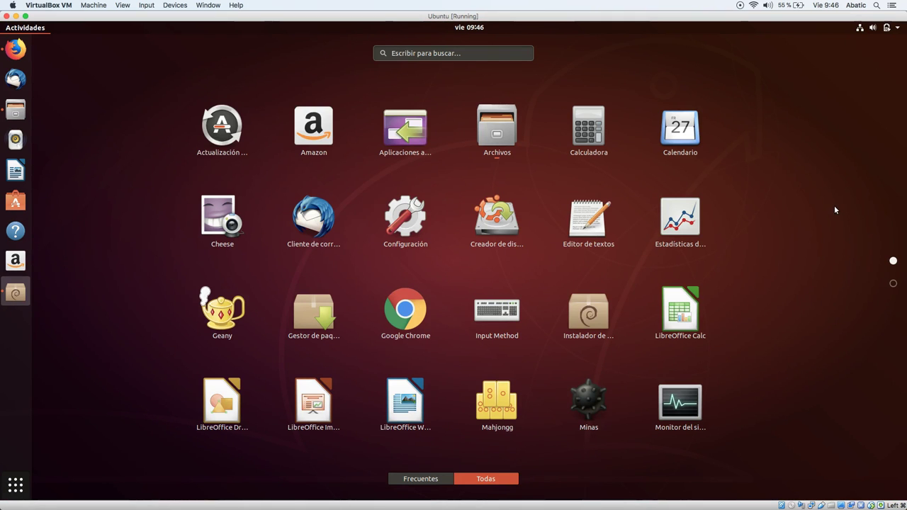
{"action": "key", "text": "super+a"}
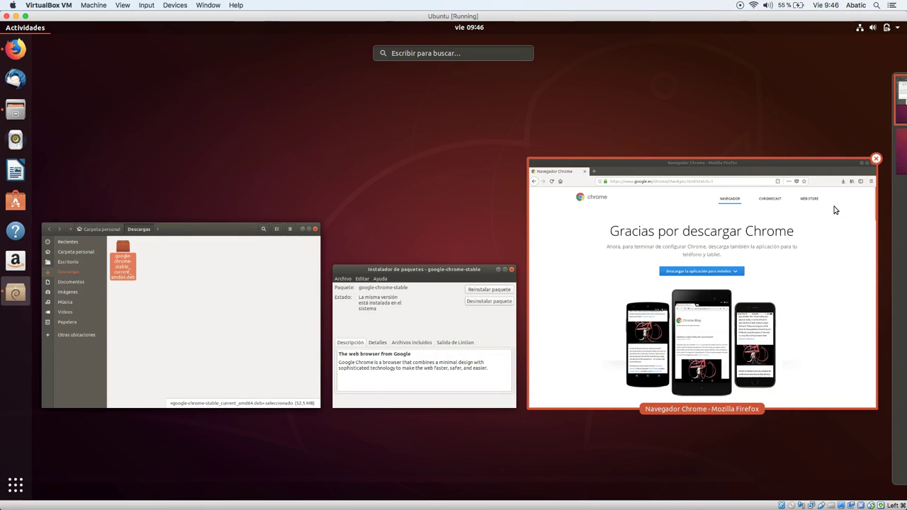
{"action": "left_click", "coordinate": [252, 319]}
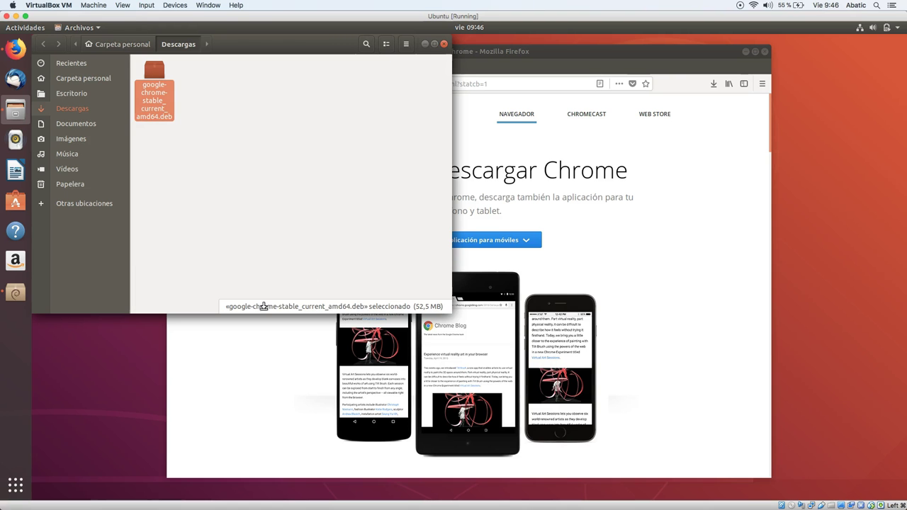
Close the Descargas folder window and the package installer, and minimize Firefox.
{"action": "left_click", "coordinate": [444, 44]}
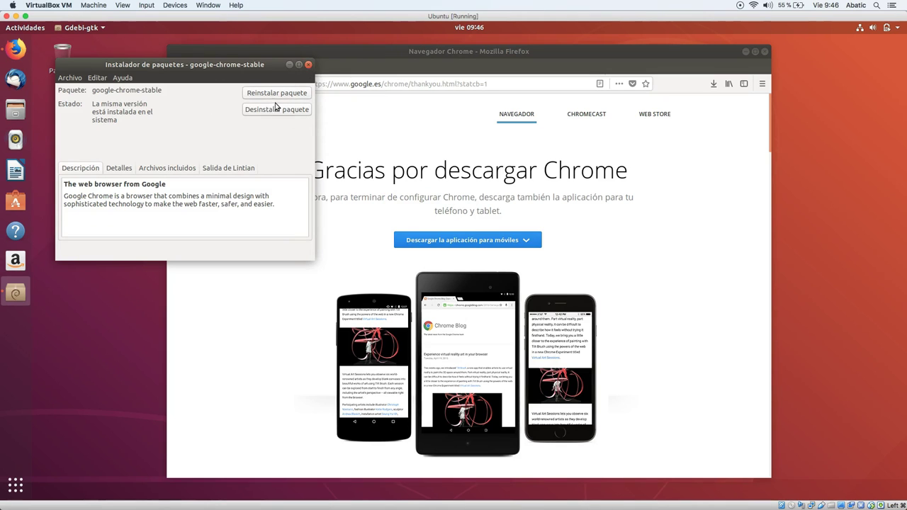
{"action": "left_click", "coordinate": [307, 65]}
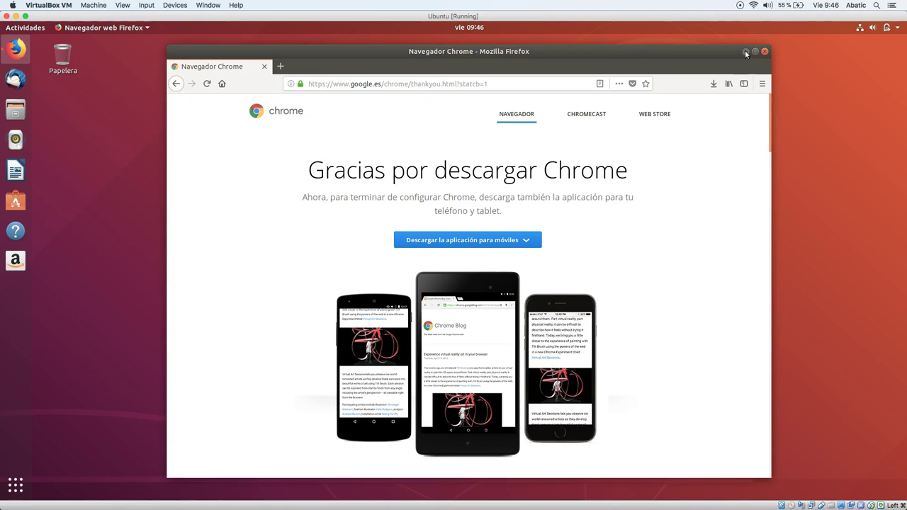
{"action": "left_click", "coordinate": [745, 51]}
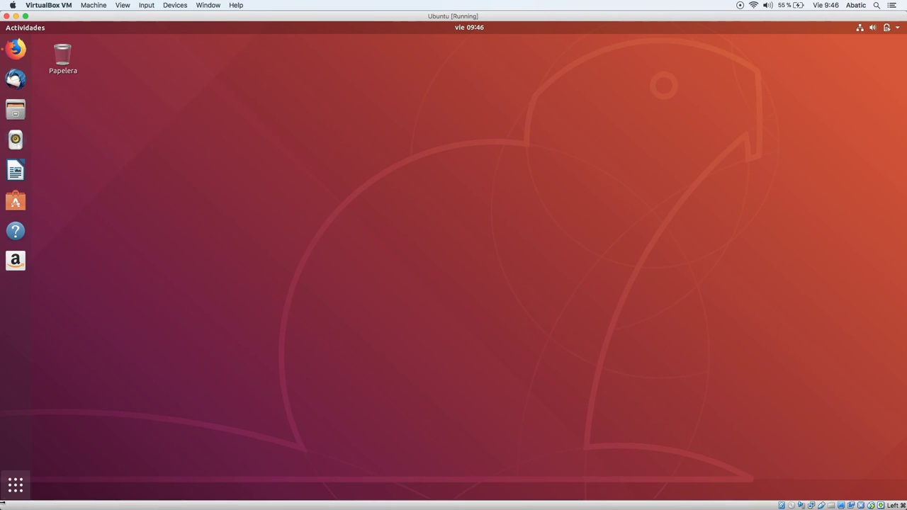
Find the Terminal among the applications, open it, reposition its window and enter dpkg at the prompt.
{"action": "left_click", "coordinate": [15, 485]}
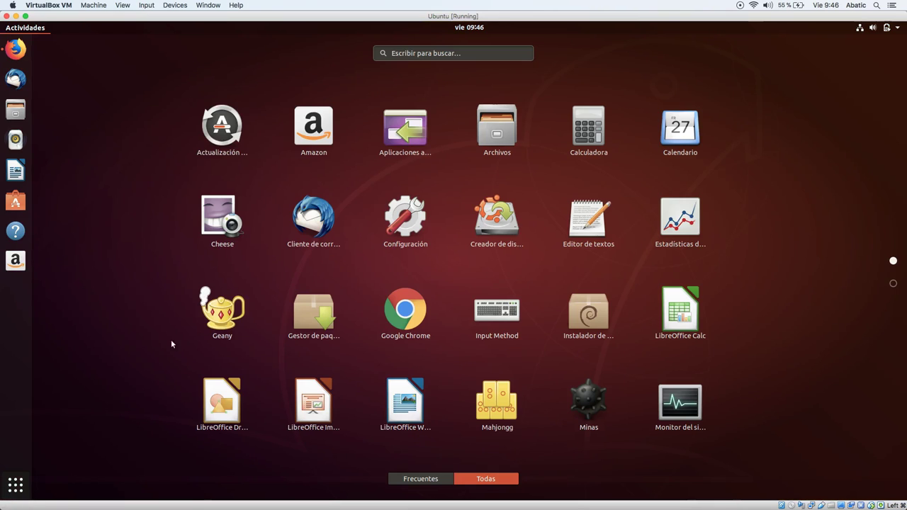
{"action": "type", "text": "termi"}
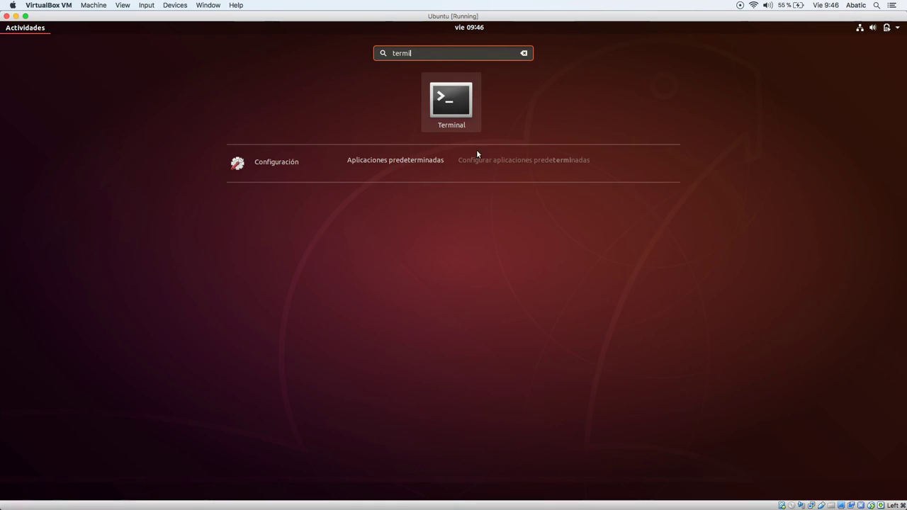
{"action": "left_click", "coordinate": [446, 103]}
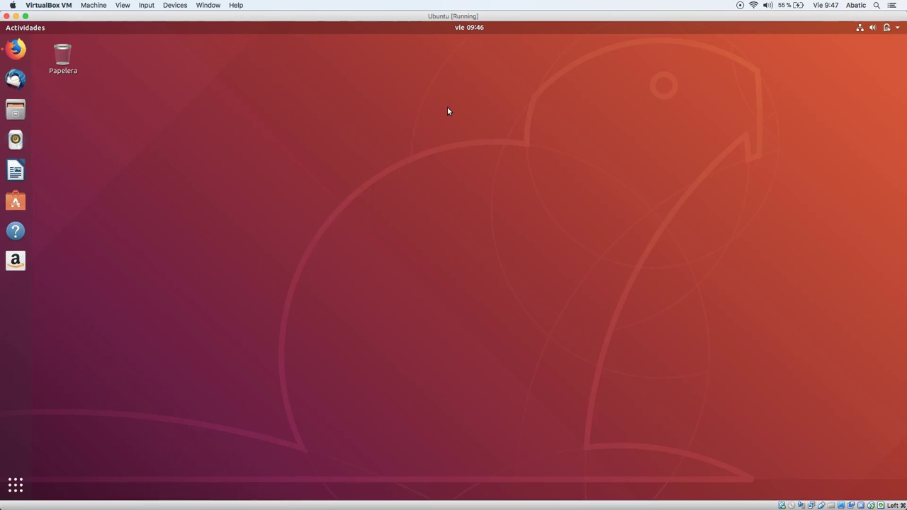
{"action": "left_click_drag", "start_coordinate": [322, 43], "coordinate": [382, 76]}
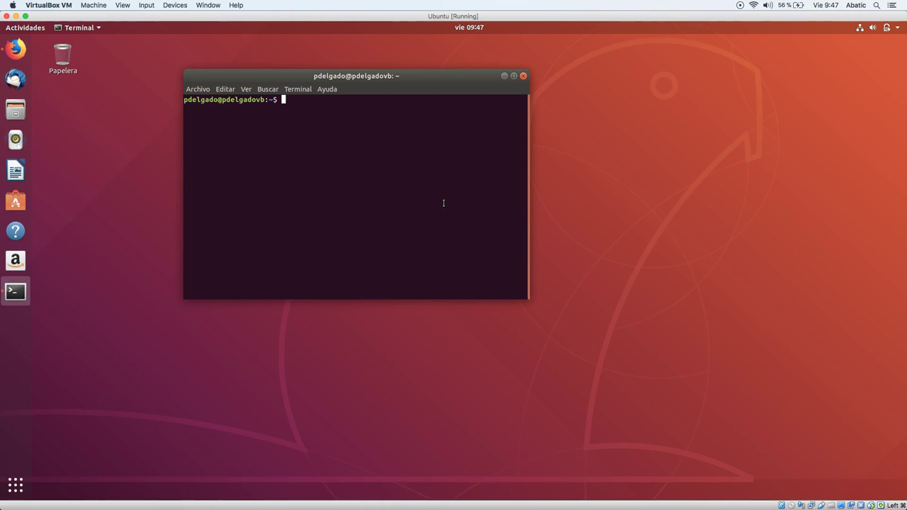
{"action": "type", "text": "dpkg"}
Switch to Firefox, search the web for atom and open the official Atom website.
{"action": "left_click", "coordinate": [15, 48]}
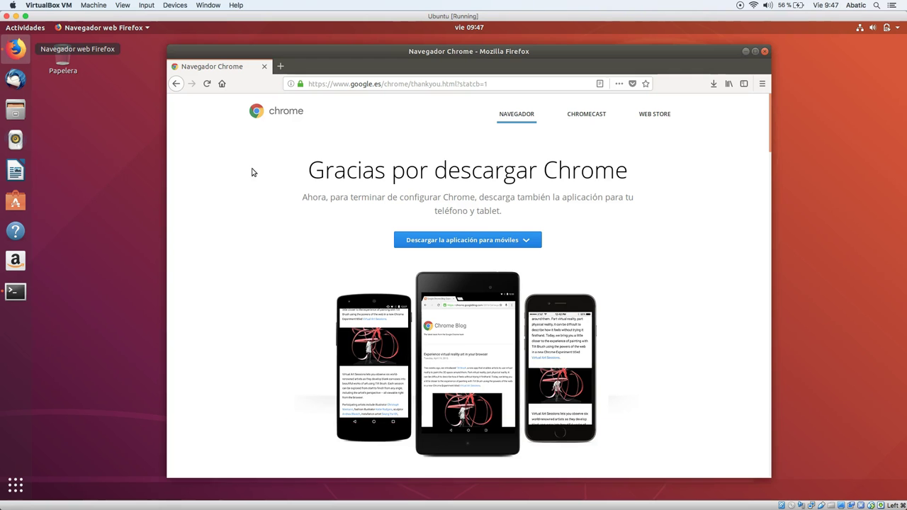
{"action": "left_click", "coordinate": [367, 85]}
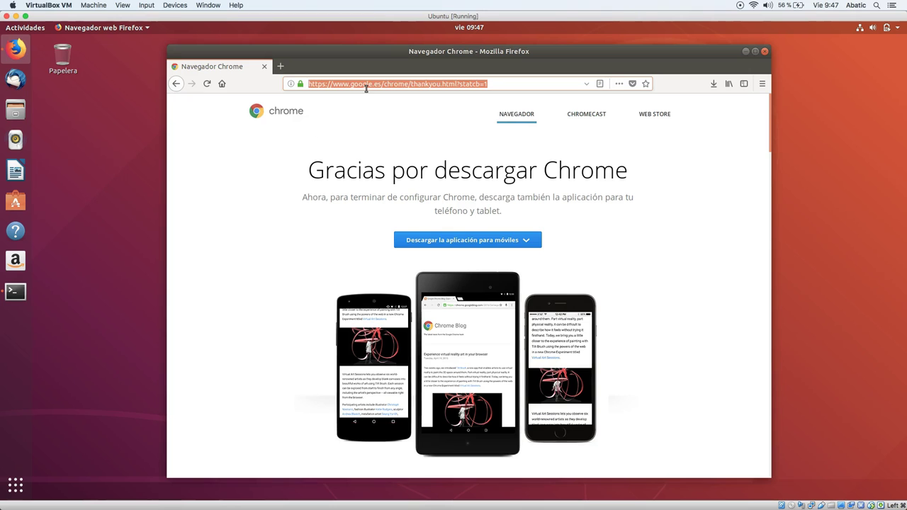
{"action": "key", "text": "BackSpace"}
{"action": "type", "text": "at"}
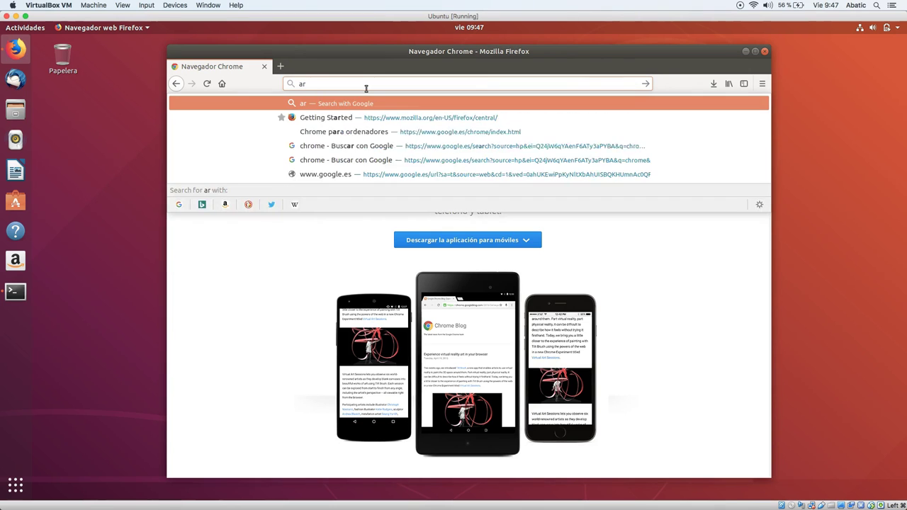
{"action": "type", "text": "om"}
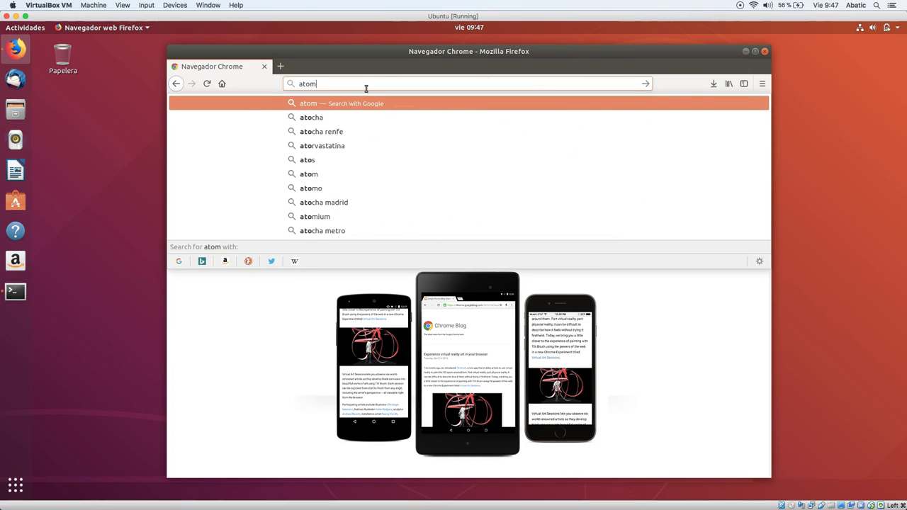
{"action": "key", "text": "Return"}
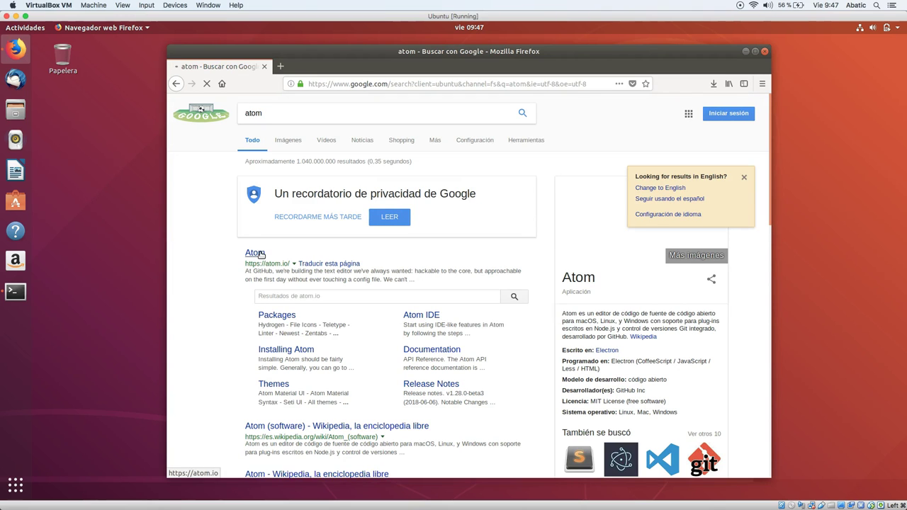
{"action": "left_click", "coordinate": [261, 254]}
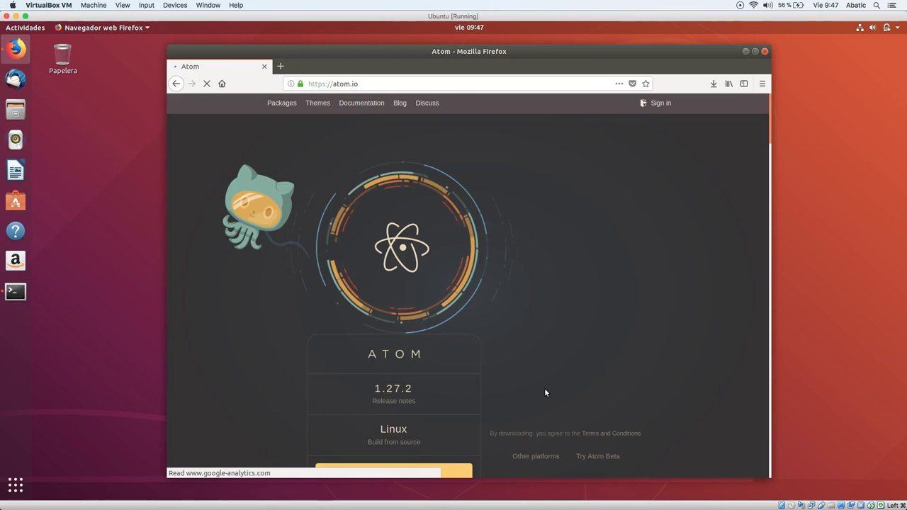
Maximize Firefox and download Atom's .deb package for Linux, choosing to save the atom-amd64.deb file.
{"action": "left_click", "coordinate": [755, 52]}
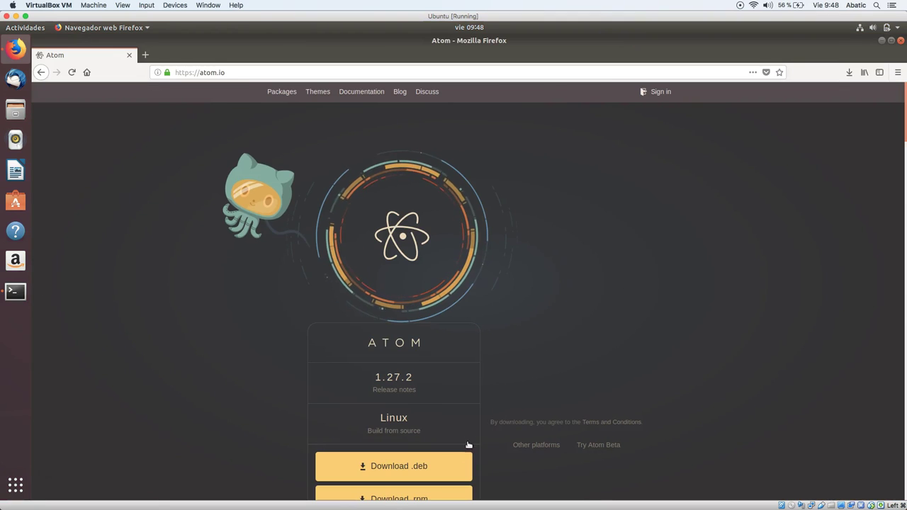
{"action": "scroll", "coordinate": [408, 462], "scroll_direction": "down", "scroll_amount": 2}
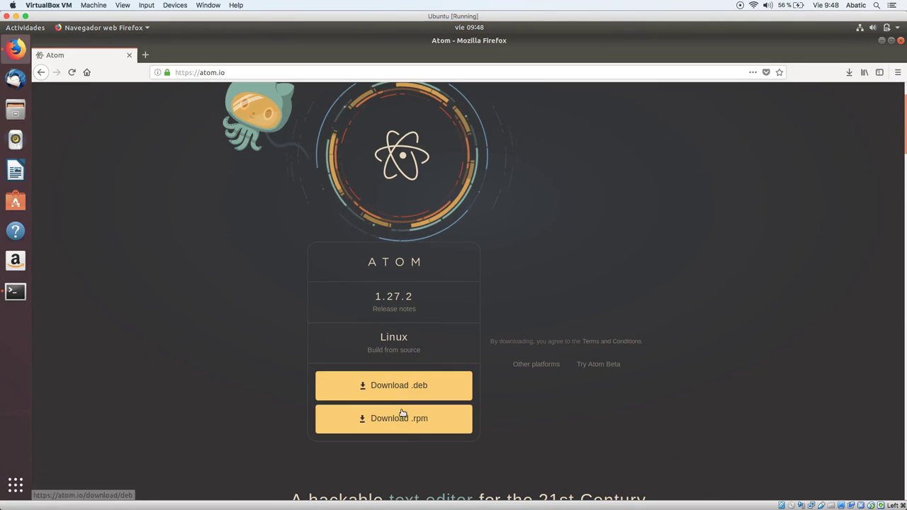
{"action": "left_click", "coordinate": [402, 395]}
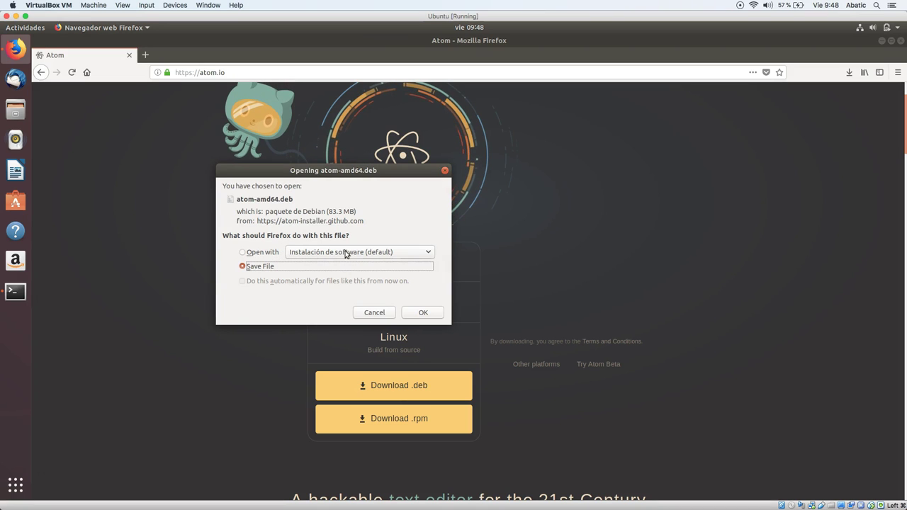
{"action": "left_click", "coordinate": [418, 313]}
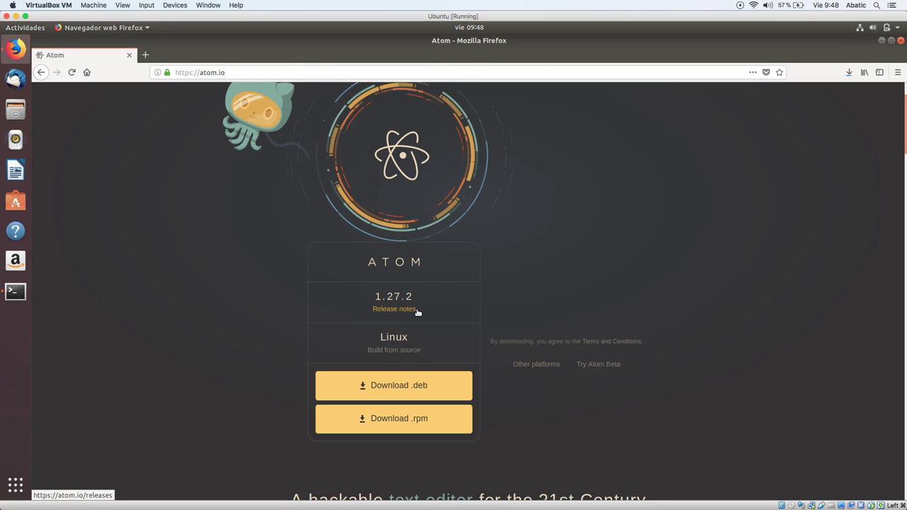
Show the downloaded atom-amd64.deb in its folder, minimize Firefox and place the Terminal window beside the folder window.
{"action": "left_click", "coordinate": [848, 73]}
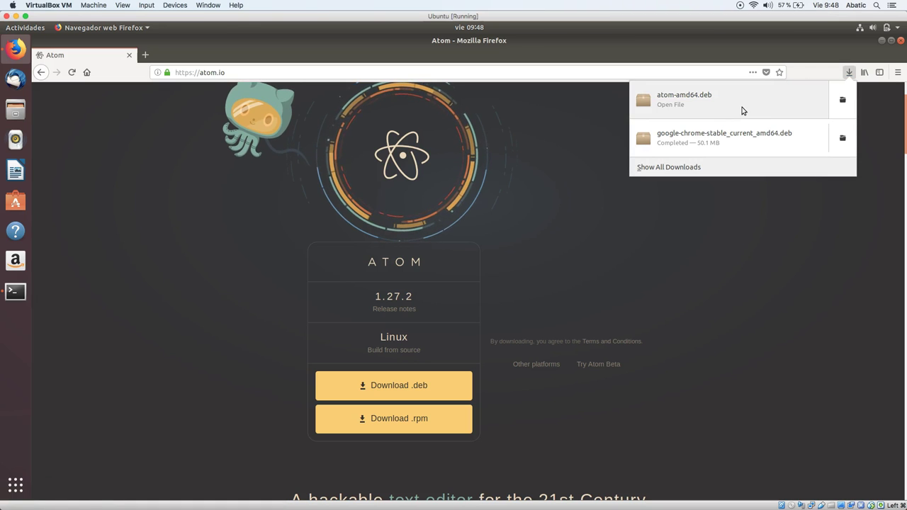
{"action": "left_click", "coordinate": [843, 101]}
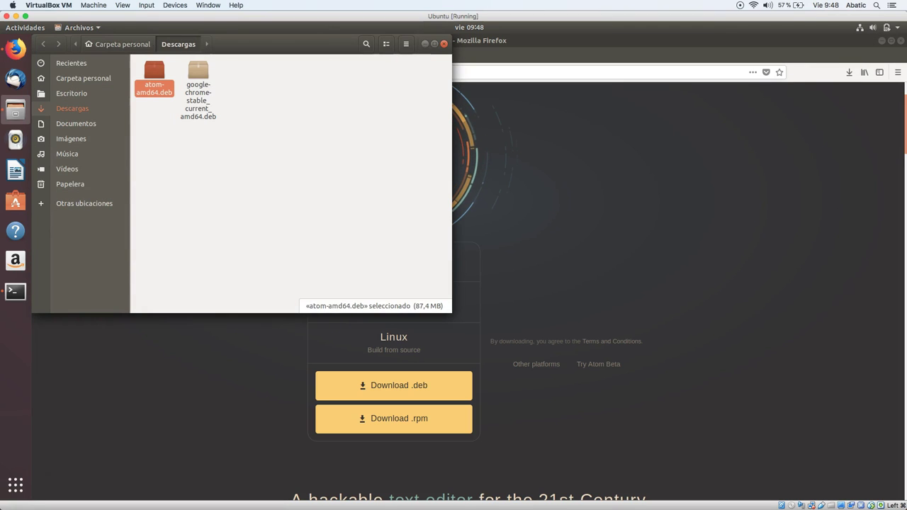
{"action": "left_click", "coordinate": [882, 40]}
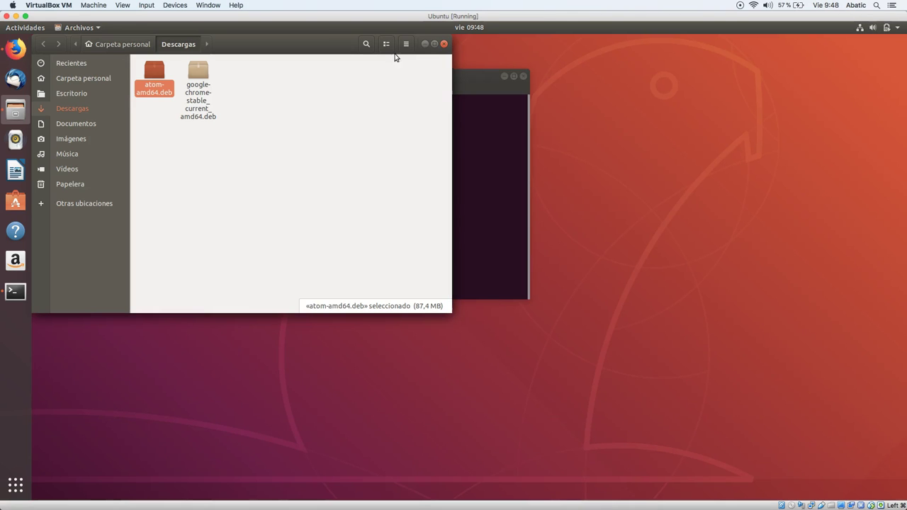
{"action": "left_click", "coordinate": [462, 75]}
{"action": "left_click_drag", "start_coordinate": [491, 73], "coordinate": [729, 59]}
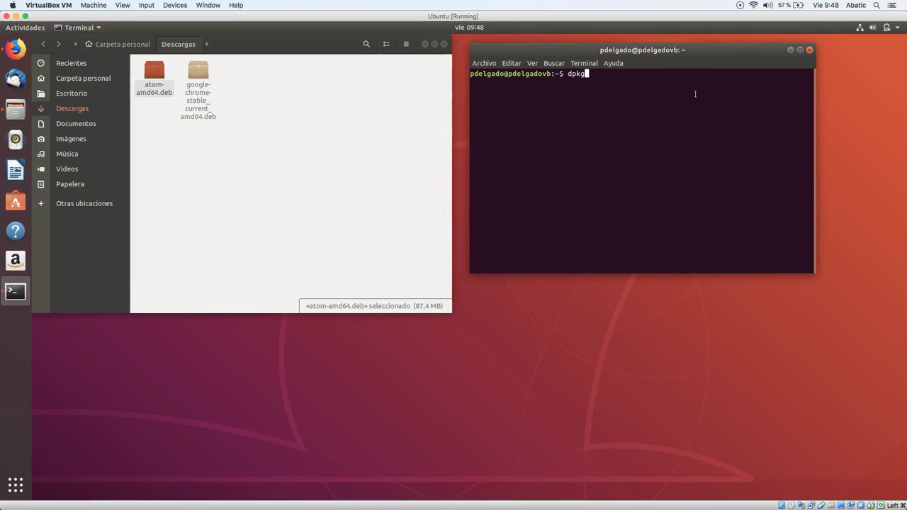
Discard the unfinished dpkg command in the Terminal and change the working directory to Descargas/.
{"action": "type", "text": "atom,"}
{"action": "key", "text": "BackSpace"}
{"action": "key", "text": "BackSpace"}
{"action": "key", "text": "BackSpace"}
{"action": "key", "text": "BackSpace"}
{"action": "key", "text": "BackSpace"}
{"action": "key", "text": "BackSpace"}
{"action": "key", "text": "BackSpace"}
{"action": "key", "text": "BackSpace"}
{"action": "key", "text": "BackSpace"}
{"action": "key", "text": "BackSpace"}
{"action": "type", "text": "cd"}
{"action": "type", "text": "Descargas/"}
{"action": "key", "text": "Return"}
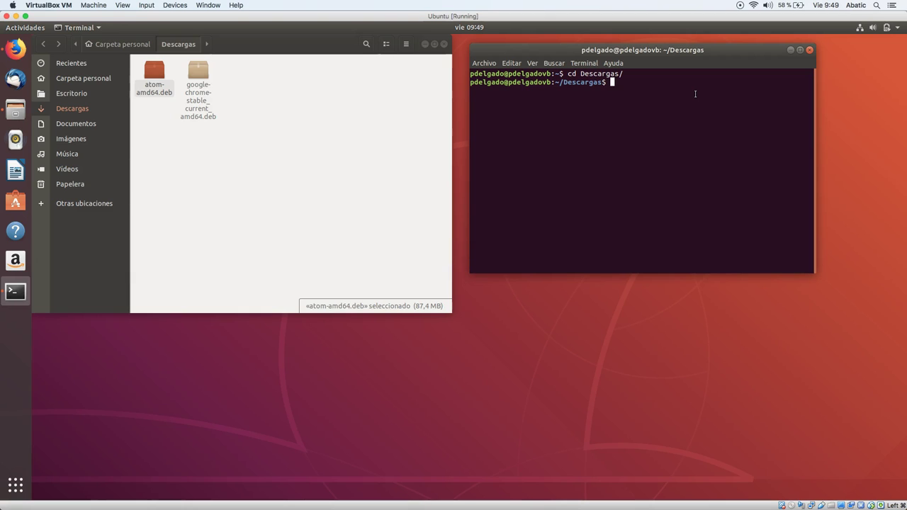
Run sudo dpkg -i atom-amd64.deb to install the Atom package, authenticating with the account password.
{"action": "type", "text": "sudo"}
{"action": "type", "text": "dpkg -i atom"}
{"action": "key", "text": "Tab"}
{"action": "key", "text": "Return"}
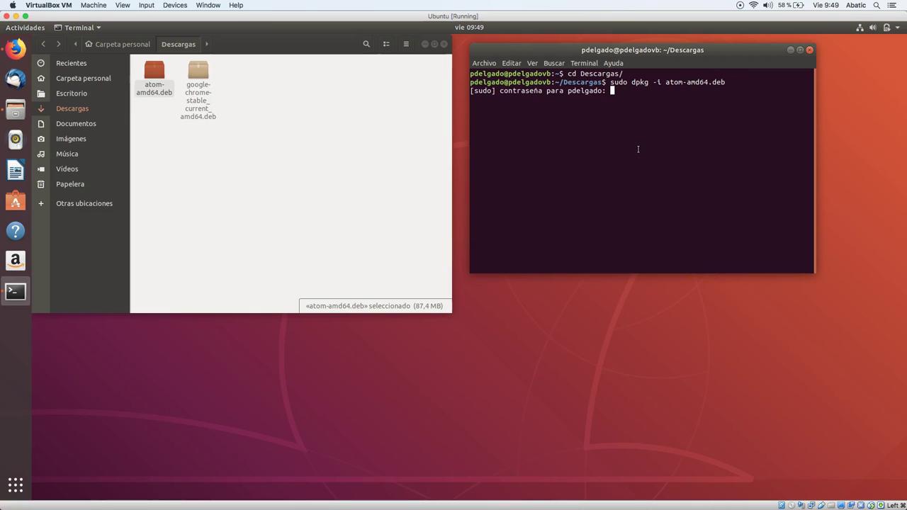
{"action": "key", "text": "Return"}
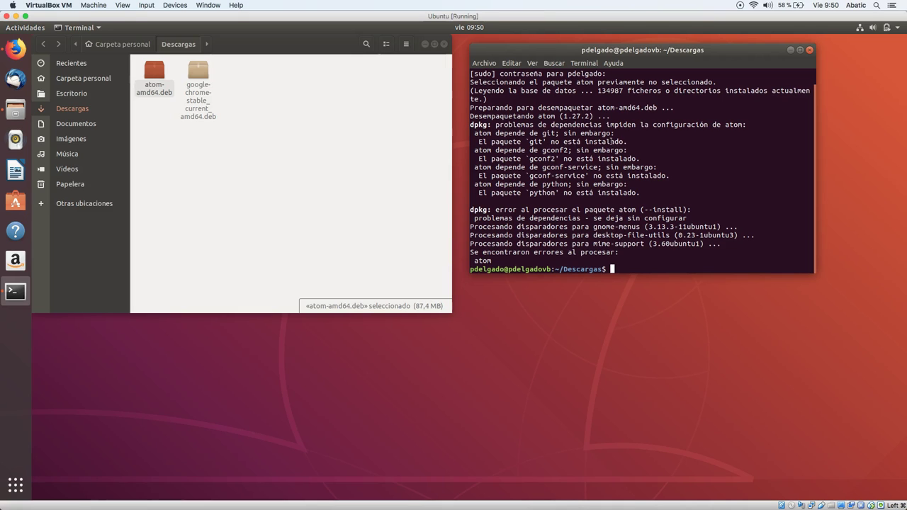
Install Atom's missing dependencies with sudo apt install -f, answering s to continue.
{"action": "type", "text": "sudo apt install -f"}
{"action": "key", "text": "Return"}
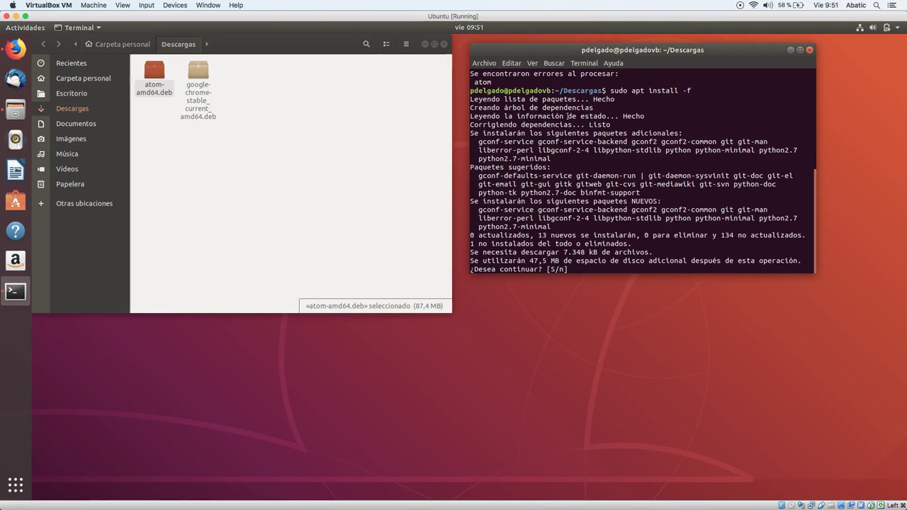
{"action": "type", "text": "s"}
{"action": "key", "text": "Return"}
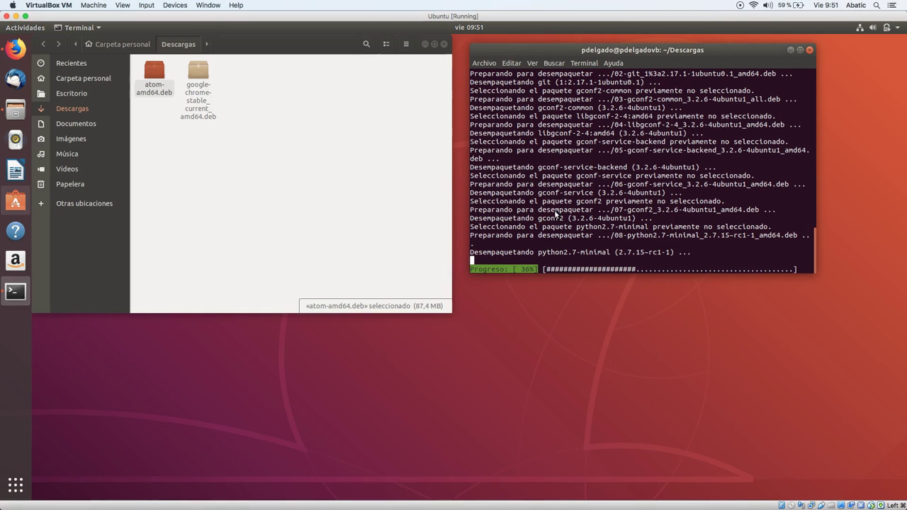
{"action": "key", "text": "super"}
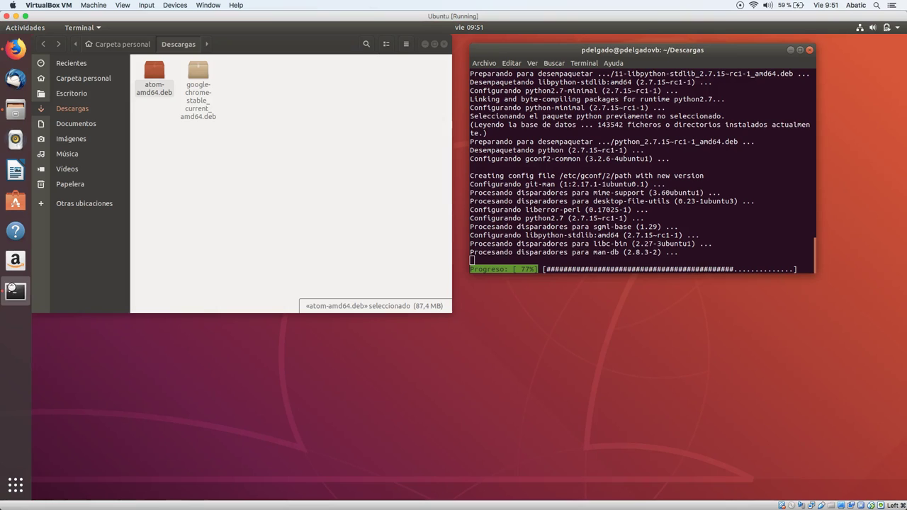
{"action": "left_click", "coordinate": [610, 236]}
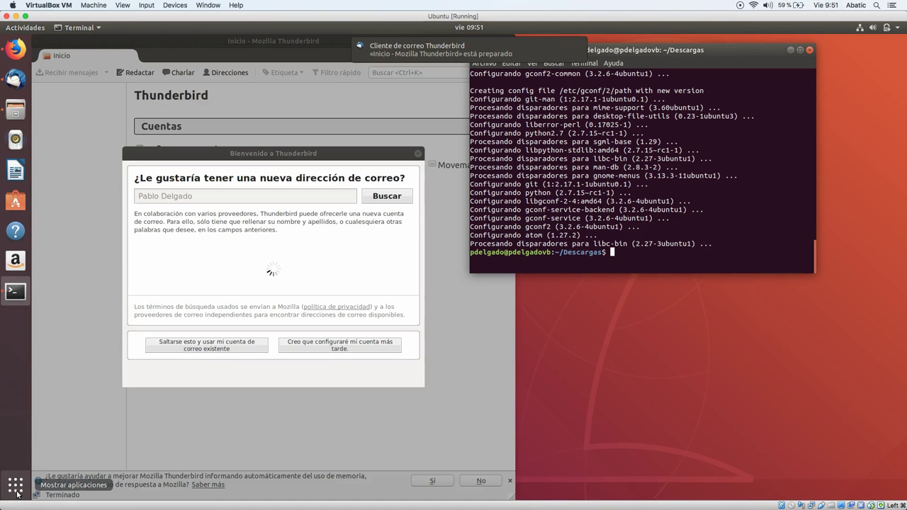
Launch Atom from the list of all applications, minimize its window and return to the Terminal.
{"action": "left_click", "coordinate": [16, 485]}
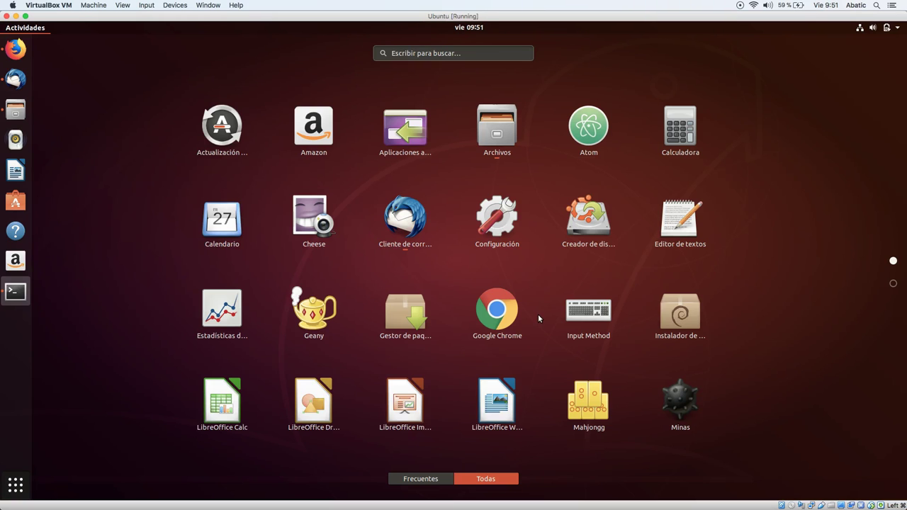
{"action": "left_click", "coordinate": [595, 128]}
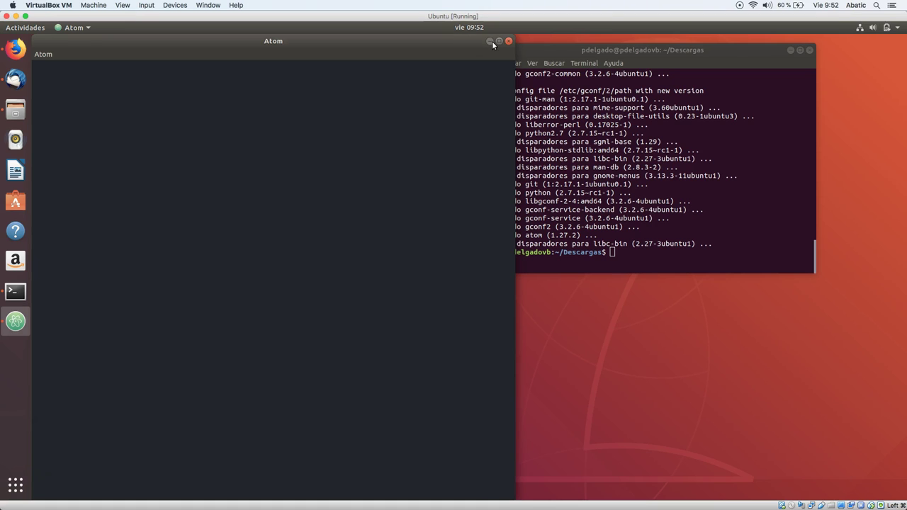
{"action": "left_click", "coordinate": [604, 77]}
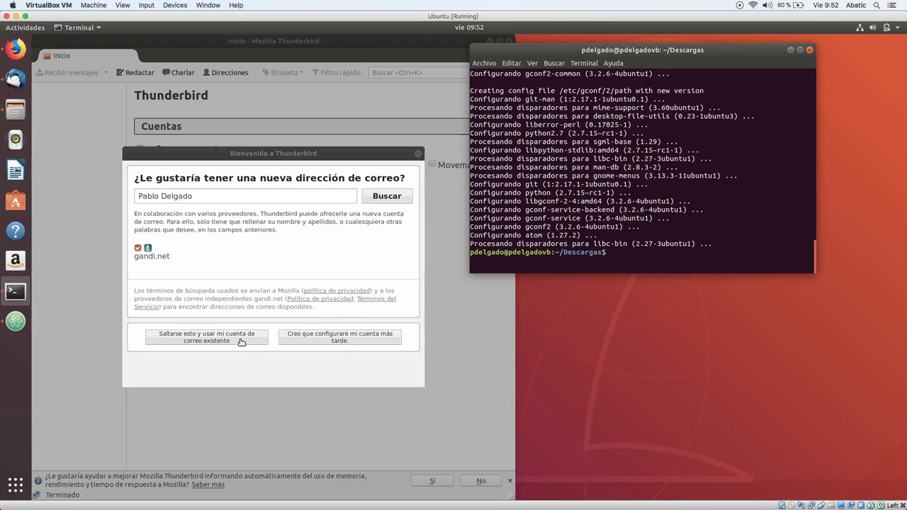
Close Thunderbird's welcome dialog and its main window.
{"action": "left_click", "coordinate": [420, 155]}
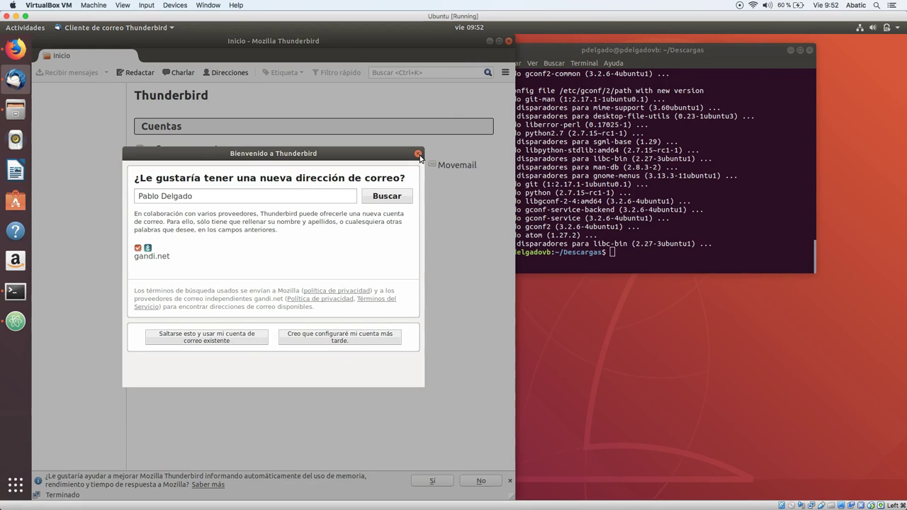
{"action": "left_click", "coordinate": [420, 156]}
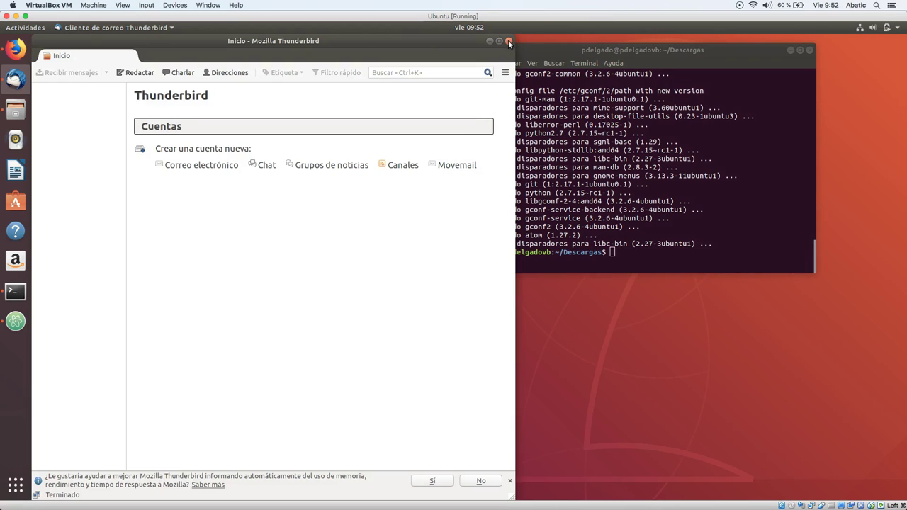
{"action": "left_click", "coordinate": [508, 41]}
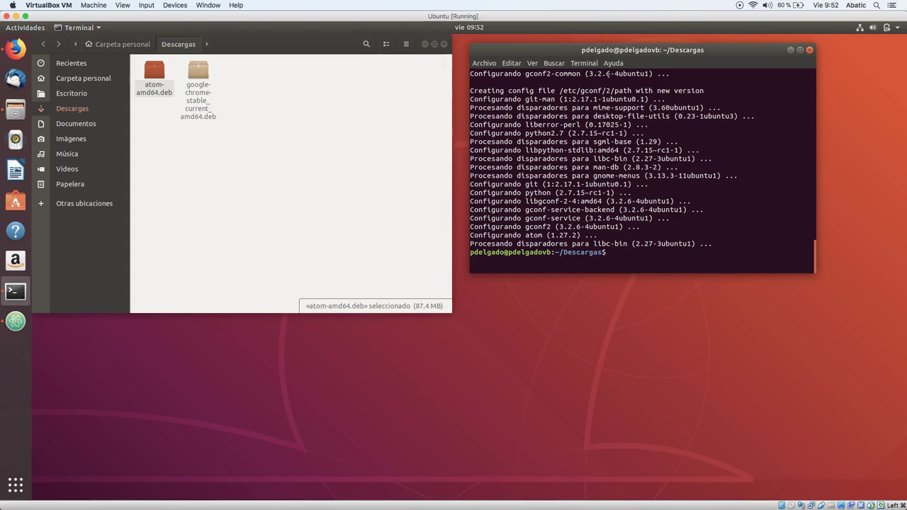
Clear the Terminal, then open /etc/apt/sources.list with gedit and review the repository entries.
{"action": "type", "text": "clear"}
{"action": "key", "text": "Return"}
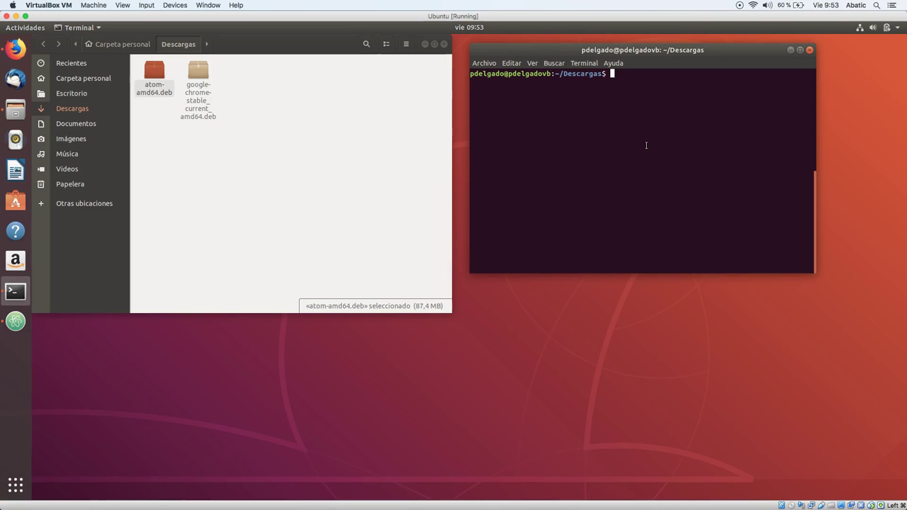
{"action": "type", "text": "gedit /etc/apt/sp"}
{"action": "key", "text": "BackSpace"}
{"action": "type", "text": "o"}
{"action": "key", "text": "Tab"}
{"action": "key", "text": "Return"}
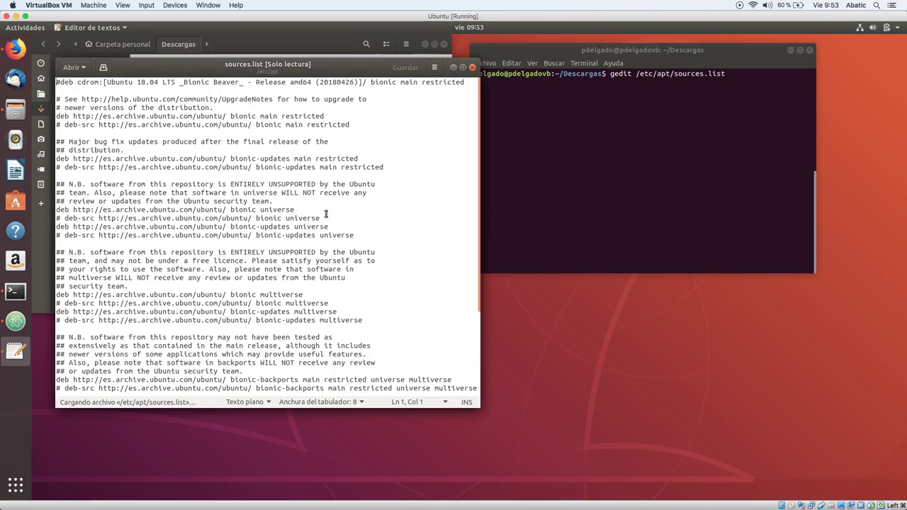
{"action": "left_click_drag", "start_coordinate": [335, 64], "coordinate": [420, 63]}
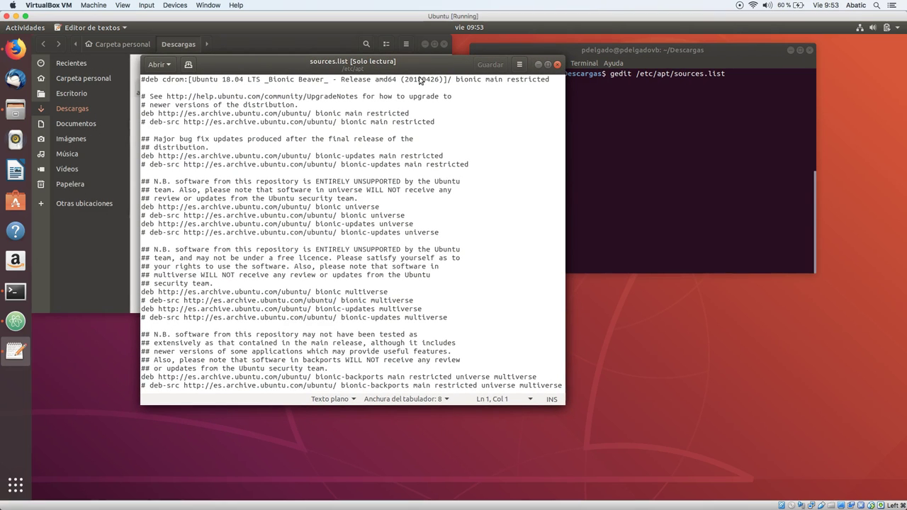
{"action": "scroll", "coordinate": [437, 181], "scroll_direction": "down", "scroll_amount": 5}
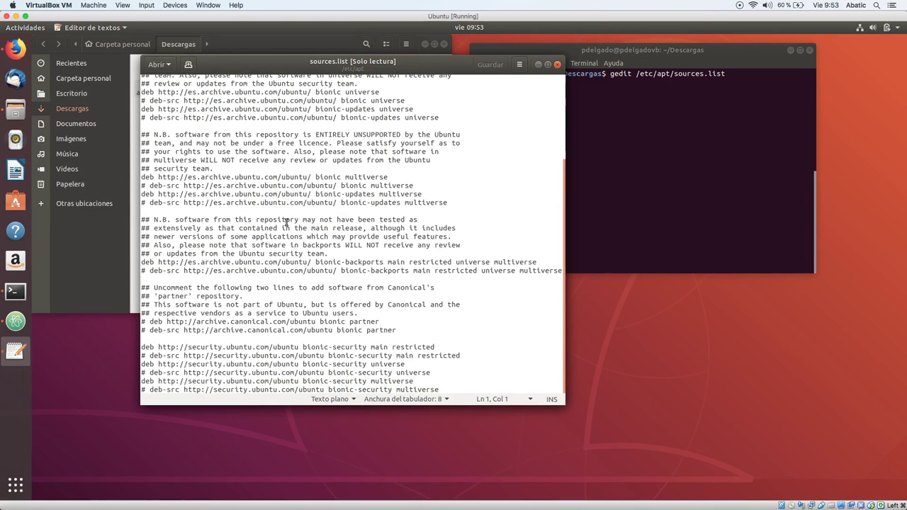
Examine the commented deb-src and the active deb bionic-updates universe entries in sources.list, comparing the two lines.
{"action": "left_click", "coordinate": [143, 134]}
{"action": "left_click", "coordinate": [146, 118]}
{"action": "left_click_drag", "start_coordinate": [142, 118], "coordinate": [182, 118]}
{"action": "left_click_drag", "start_coordinate": [318, 125], "coordinate": [441, 123]}
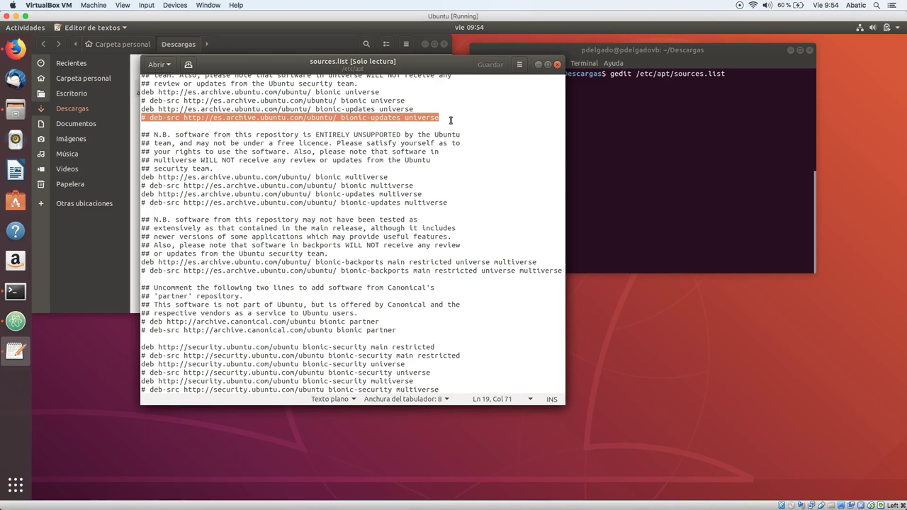
{"action": "left_click", "coordinate": [243, 110]}
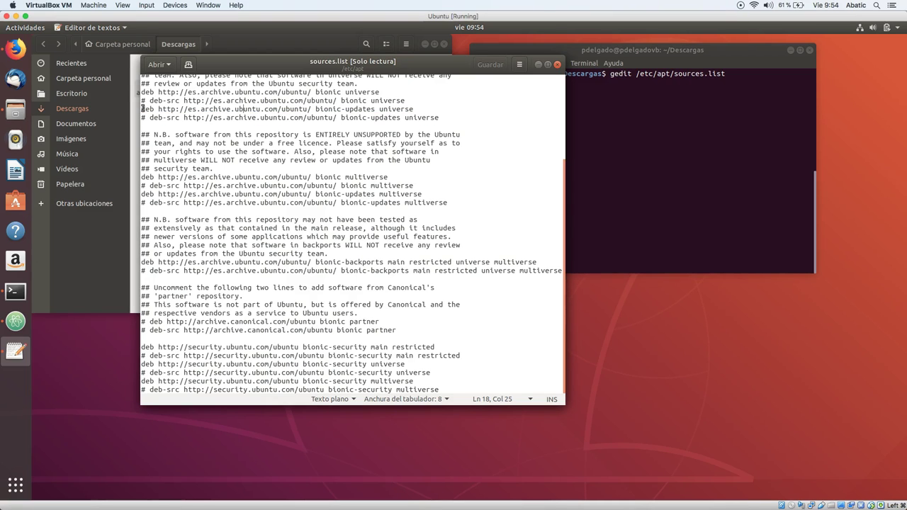
{"action": "left_click_drag", "start_coordinate": [142, 109], "coordinate": [439, 108]}
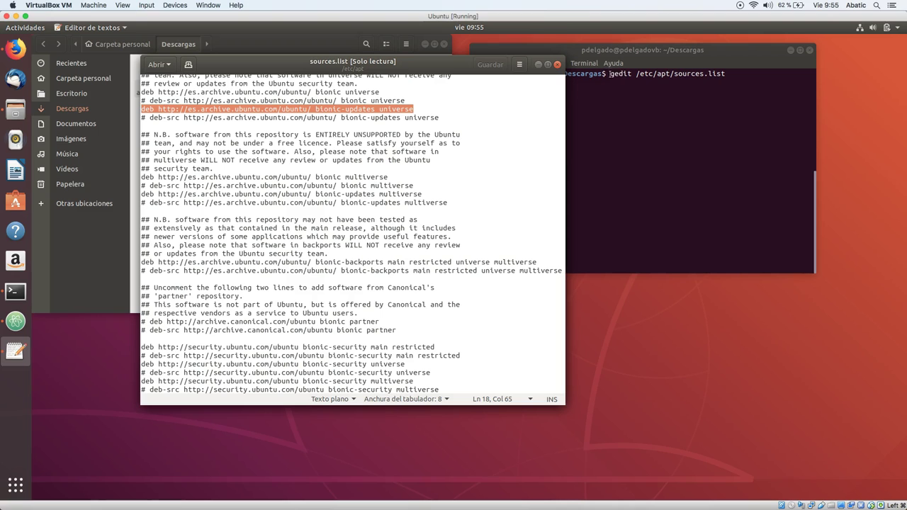
{"action": "left_click", "coordinate": [617, 112]}
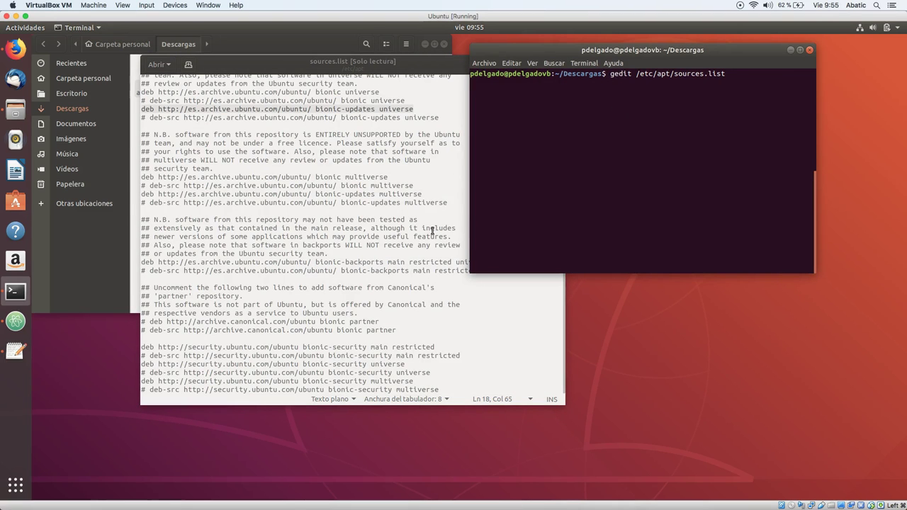
{"action": "left_click", "coordinate": [368, 227]}
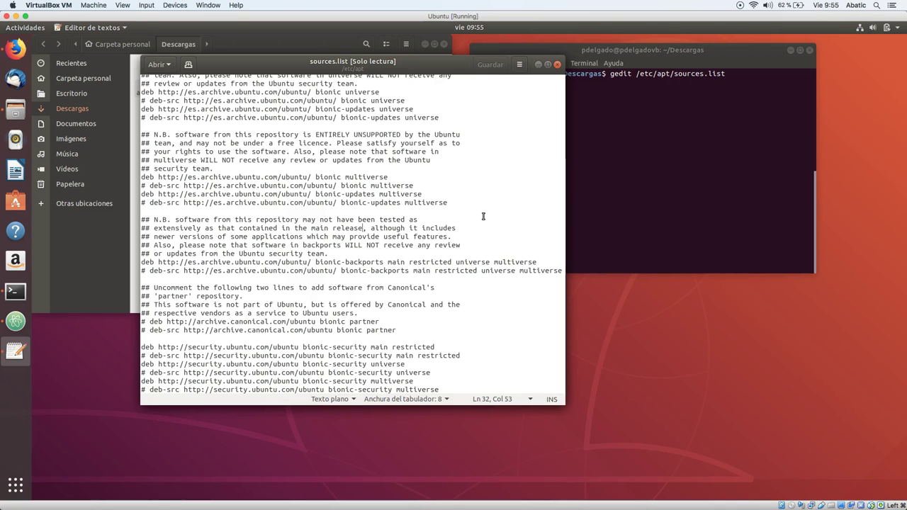
Close the sources.list window and clear the Terminal.
{"action": "left_click", "coordinate": [557, 65]}
{"action": "type", "text": "clear"}
{"action": "key", "text": "Return"}
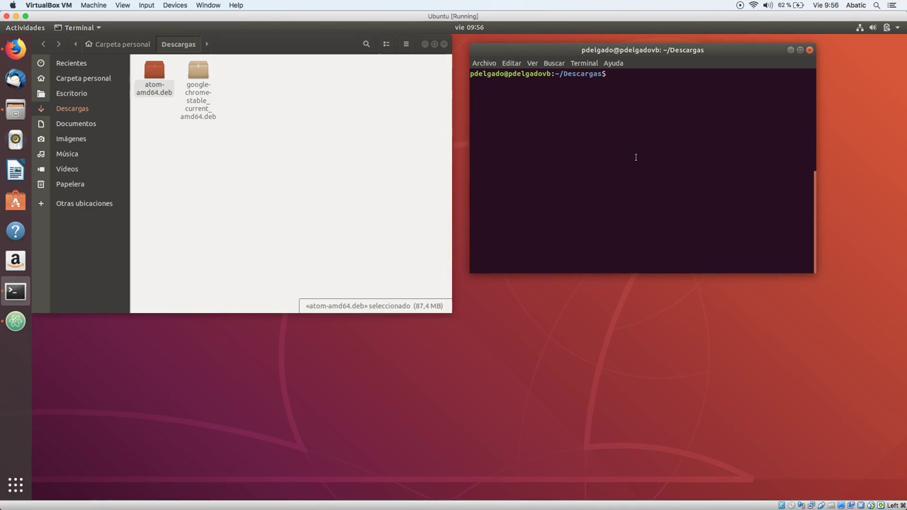
Install Pluma from the repositories with sudo apt install pluma, answering s to continue.
{"action": "type", "text": "sudo apt"}
{"action": "key", "text": "BackSpace"}
{"action": "type", "text": "-get install"}
{"action": "key", "text": "BackSpace"}
{"action": "key", "text": "BackSpace"}
{"action": "key", "text": "BackSpace"}
{"action": "key", "text": "BackSpace"}
{"action": "key", "text": "BackSpace"}
{"action": "key", "text": "BackSpace"}
{"action": "key", "text": "BackSpace"}
{"action": "key", "text": "BackSpace"}
{"action": "key", "text": "BackSpace"}
{"action": "key", "text": "BackSpace"}
{"action": "key", "text": "BackSpace"}
{"action": "key", "text": "BackSpace"}
{"action": "type", "text": "install pluma"}
{"action": "key", "text": "Return"}
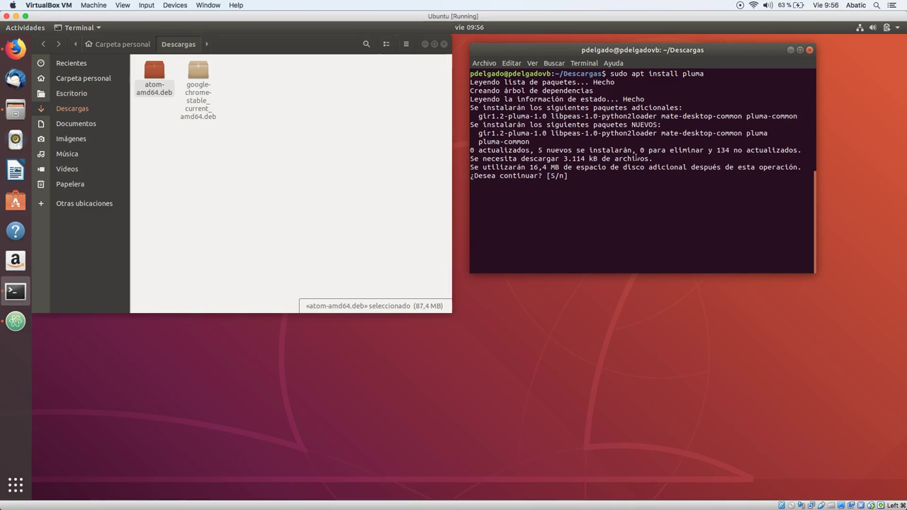
{"action": "type", "text": "s"}
{"action": "key", "text": "Return"}
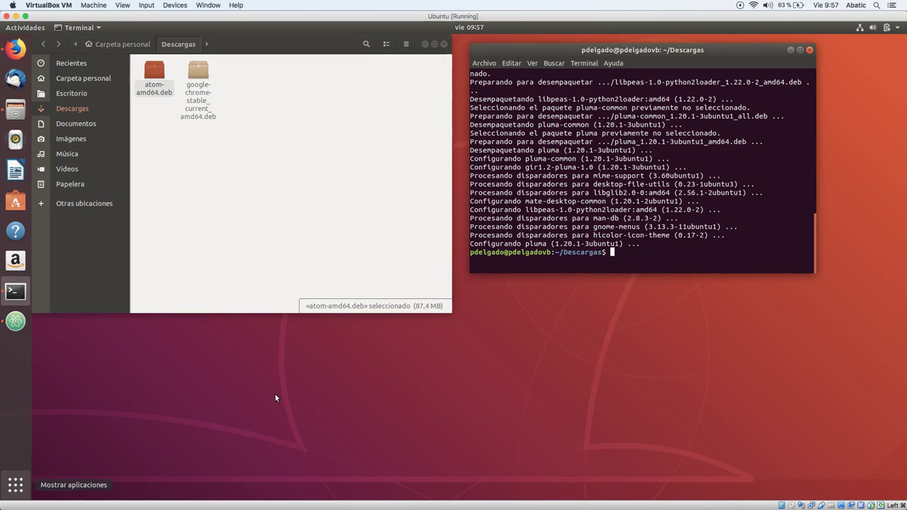
Search the installed applications for plum, then return to the Terminal window.
{"action": "key", "text": "super+a"}
{"action": "type", "text": "plum"}
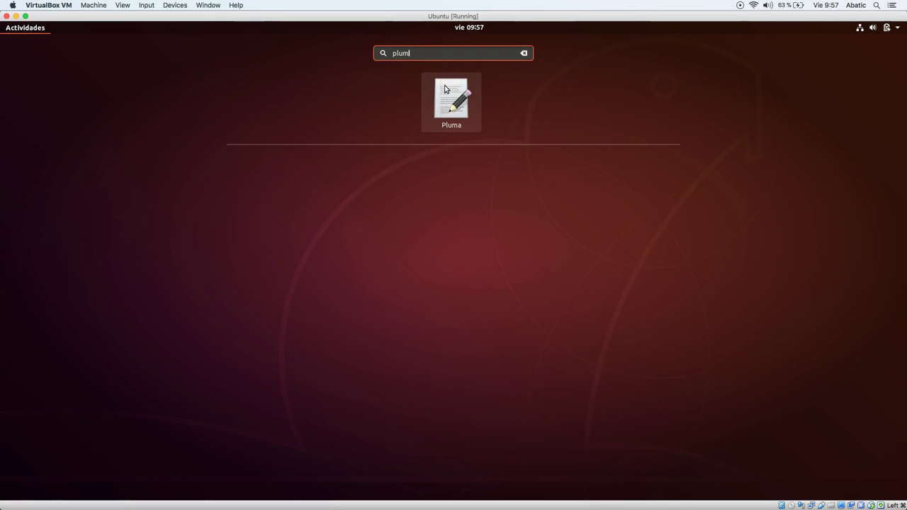
{"action": "key", "text": "Escape"}
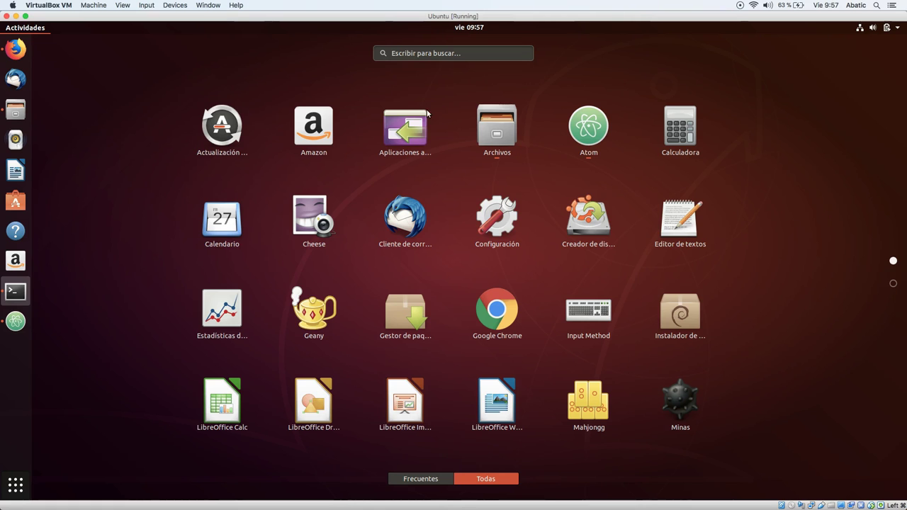
{"action": "key", "text": "Escape"}
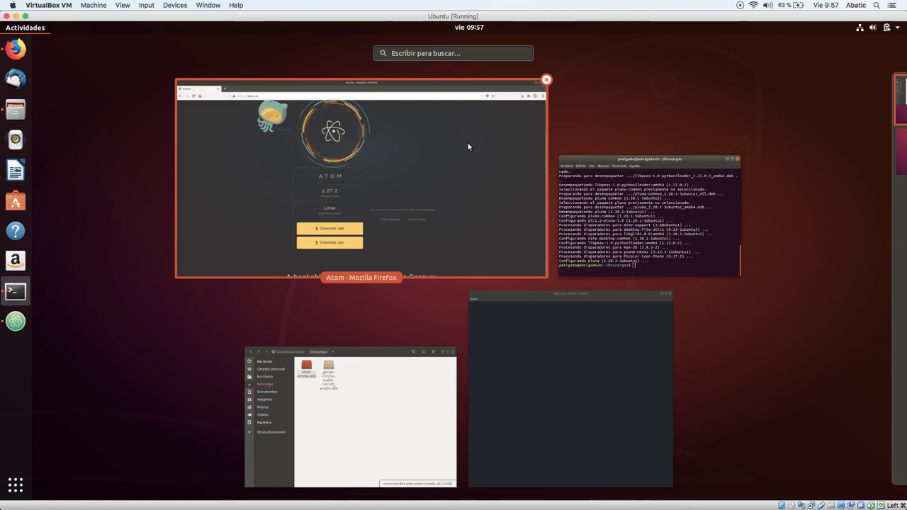
{"action": "left_click", "coordinate": [604, 221]}
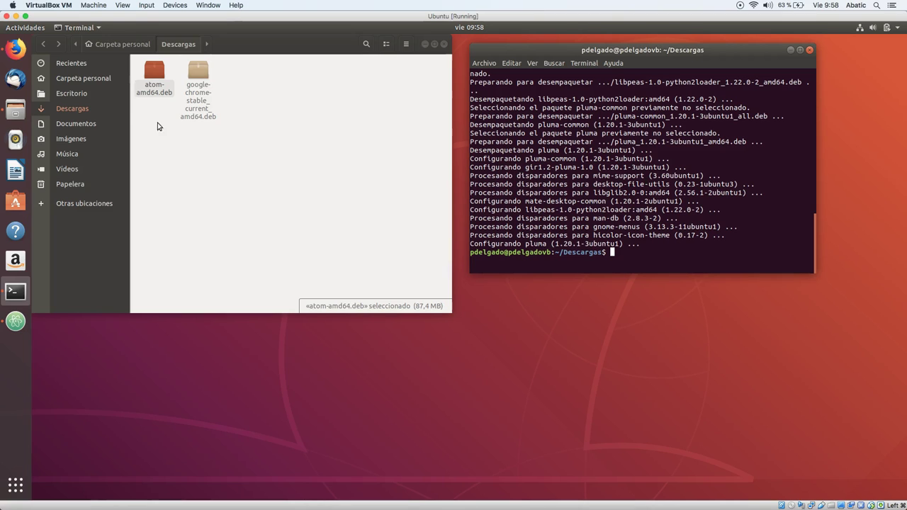
Recall the earlier gedit command in the Terminal and run it with administrator rights as sudo gedit /etc/apt/sources.list.
{"action": "left_click", "coordinate": [199, 108]}
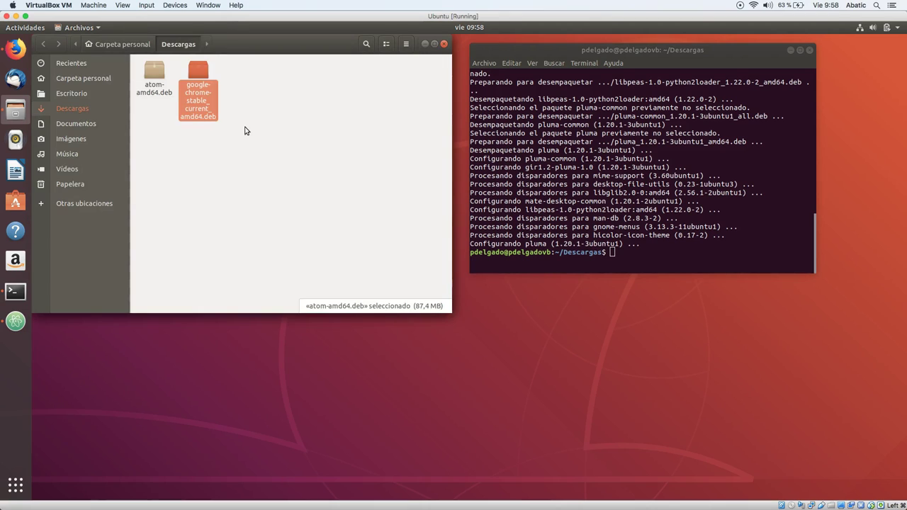
{"action": "left_click", "coordinate": [656, 251]}
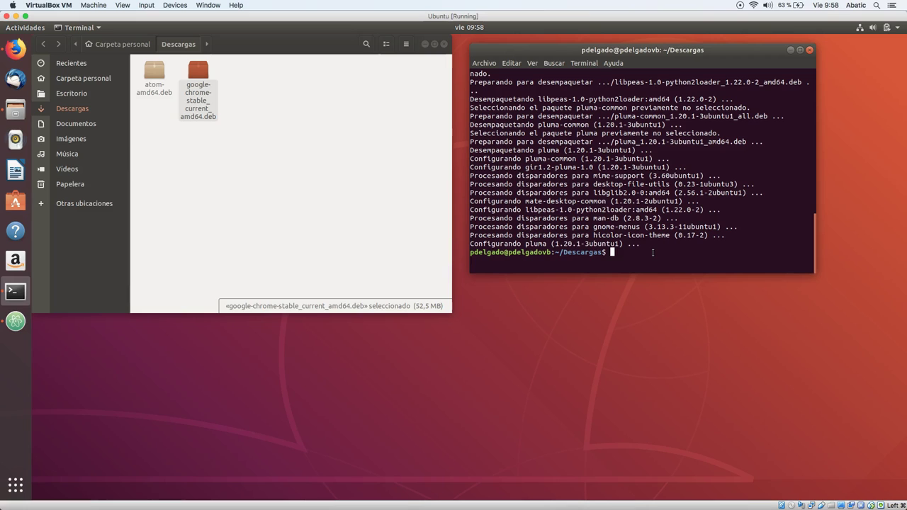
{"action": "key", "text": "Up"}
{"action": "key", "text": "Up"}
{"action": "key", "text": "Up"}
{"action": "key", "text": "Left"}
{"action": "key", "text": "Left"}
{"action": "key", "text": "Left"}
{"action": "key", "text": "Left"}
{"action": "key", "text": "Left"}
{"action": "key", "text": "Left"}
{"action": "key", "text": "Left"}
{"action": "key", "text": "Left"}
{"action": "key", "text": "Left"}
{"action": "key", "text": "Left"}
{"action": "key", "text": "Left"}
{"action": "key", "text": "Left"}
{"action": "key", "text": "Left"}
{"action": "key", "text": "Left"}
{"action": "key", "text": "Left"}
{"action": "key", "text": "Left"}
{"action": "key", "text": "Left"}
{"action": "key", "text": "Left"}
{"action": "key", "text": "Left"}
{"action": "key", "text": "Left"}
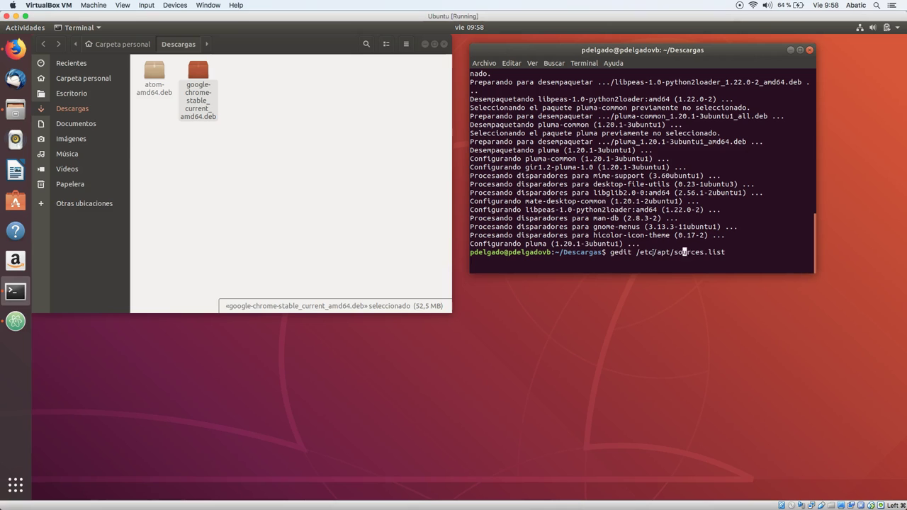
{"action": "type", "text": "sudo"}
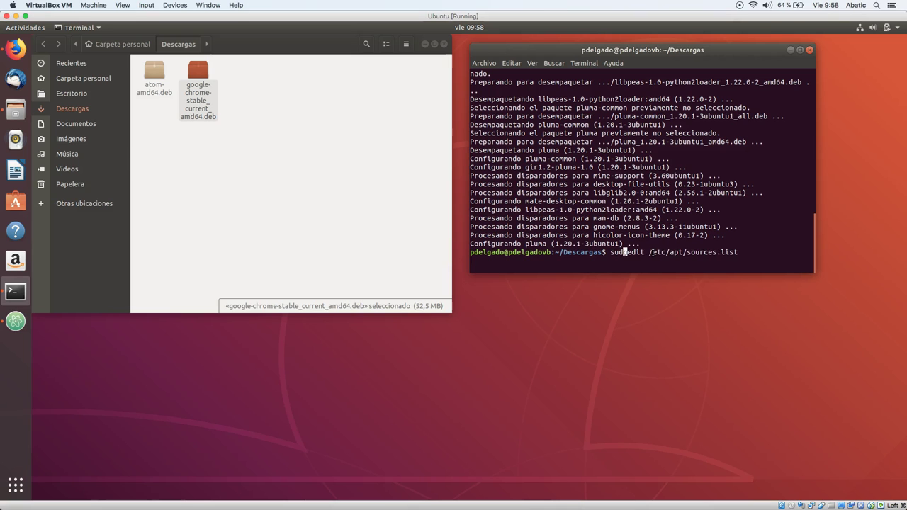
{"action": "key", "text": "Return"}
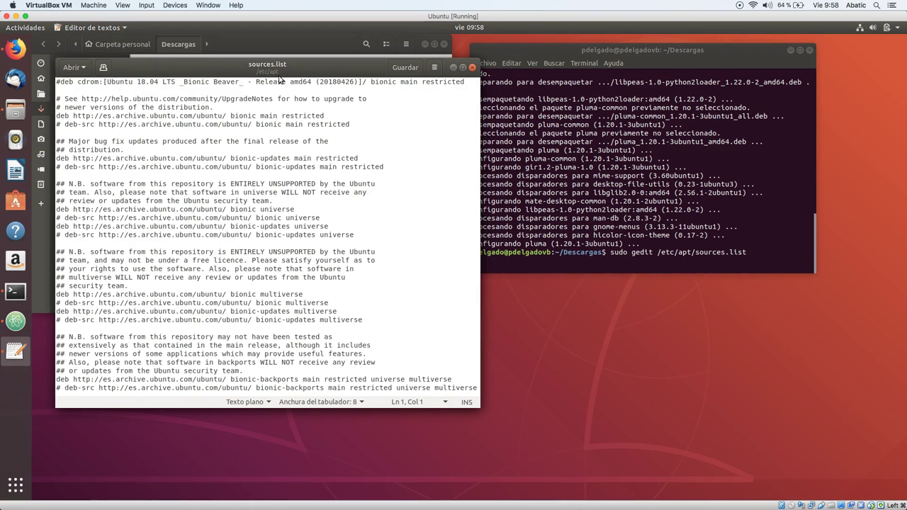
Enlarge the sources.list editor window and start a new line after the last bionic-security multiverse entry.
{"action": "scroll", "coordinate": [323, 167], "scroll_direction": "down", "scroll_amount": 3}
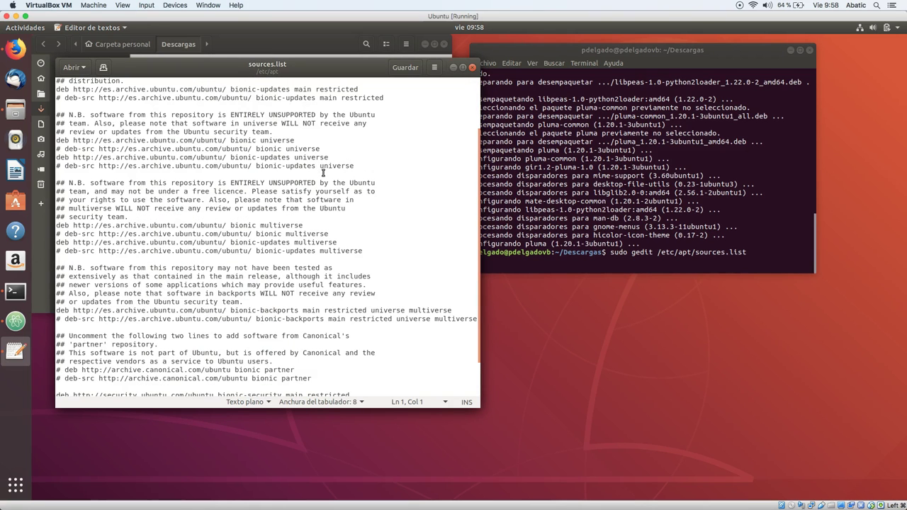
{"action": "scroll", "coordinate": [327, 220], "scroll_direction": "down", "scroll_amount": 2}
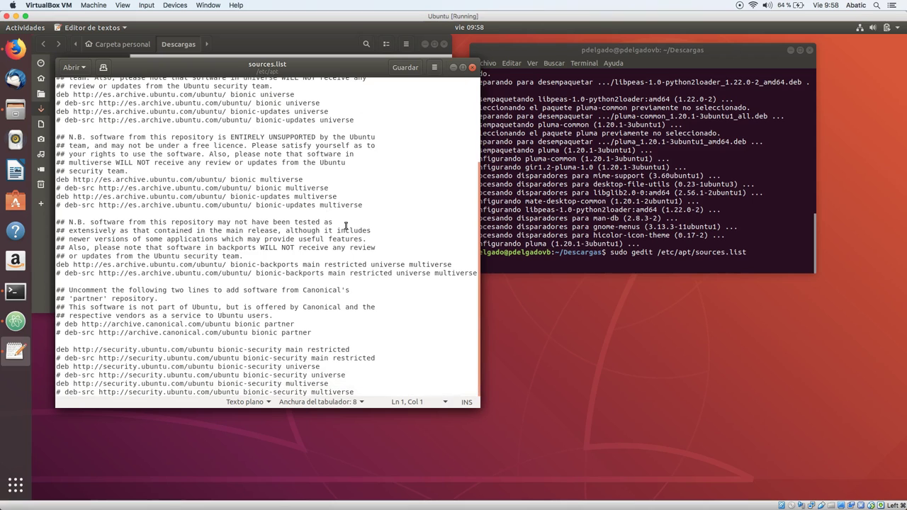
{"action": "left_click_drag", "start_coordinate": [475, 404], "coordinate": [536, 447]}
{"action": "left_click", "coordinate": [489, 432]}
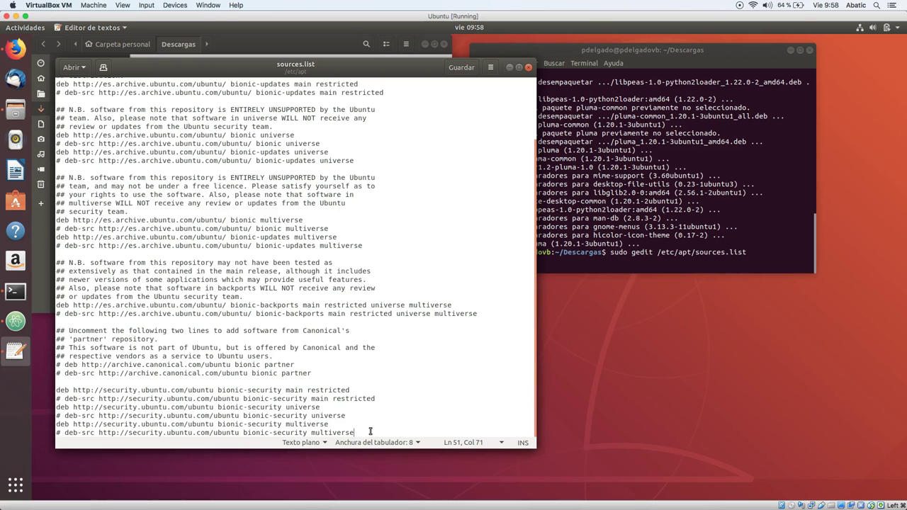
{"action": "scroll", "coordinate": [364, 435], "scroll_direction": "up", "scroll_amount": 2}
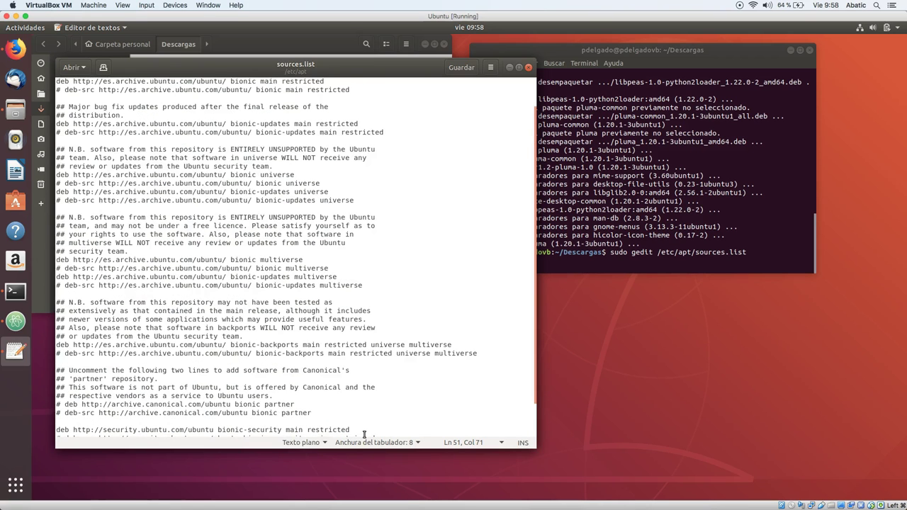
{"action": "scroll", "coordinate": [363, 434], "scroll_direction": "down", "scroll_amount": 2}
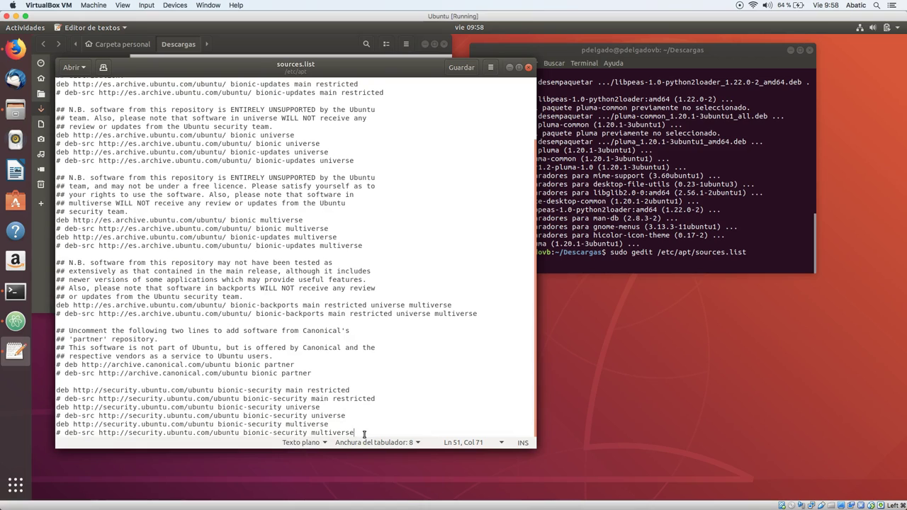
{"action": "key", "text": "Return"}
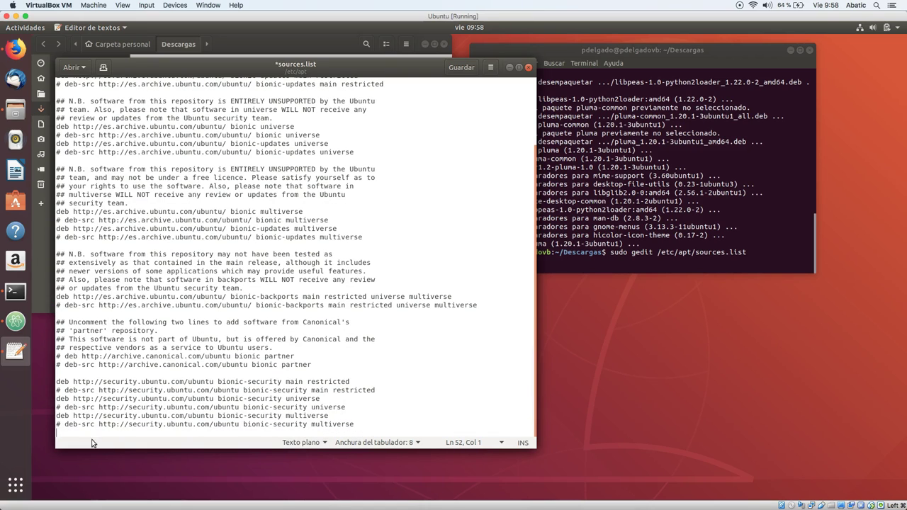